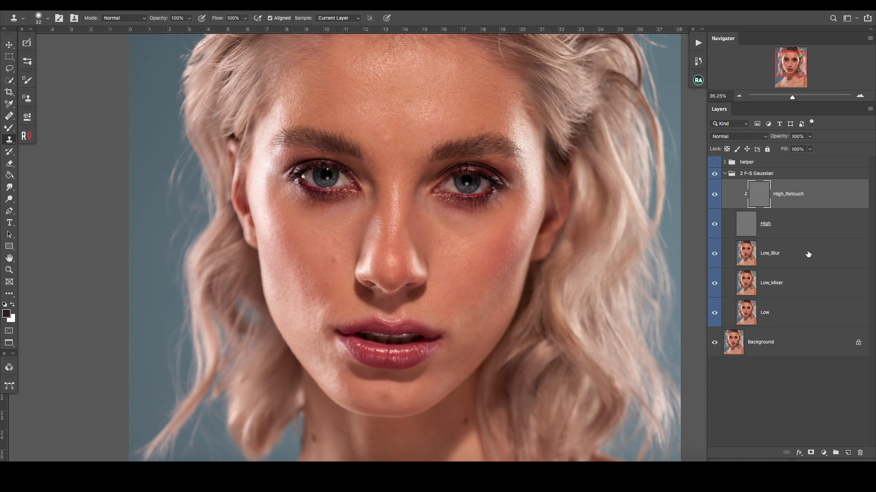
- Hide the High detail layer to reveal the smooth low-frequency portrait, and switch to the Lasso
left_click(714, 175)
left_click(714, 174)
left_click(714, 224)
scroll(410, 246, "up", 2)
key("l")
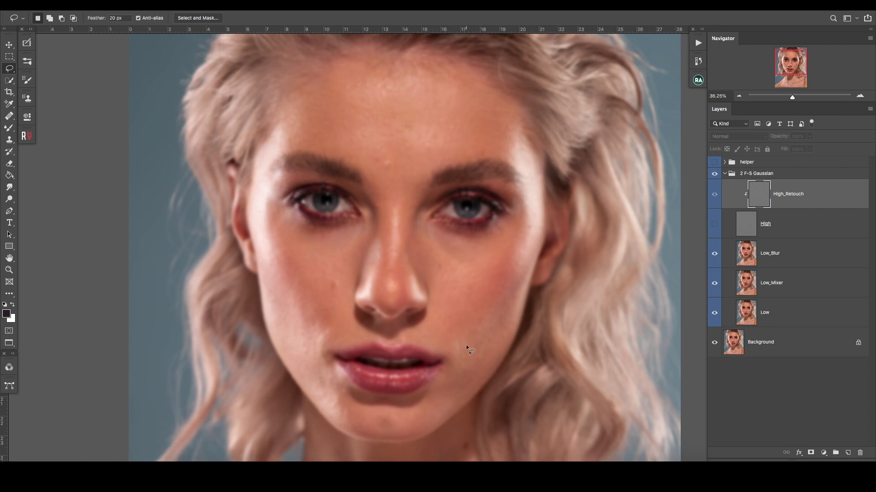
- Make Low_Blur the active layer in the frequency-separation group
left_click_drag(469, 350, 529, 341)
key("ctrl+r")
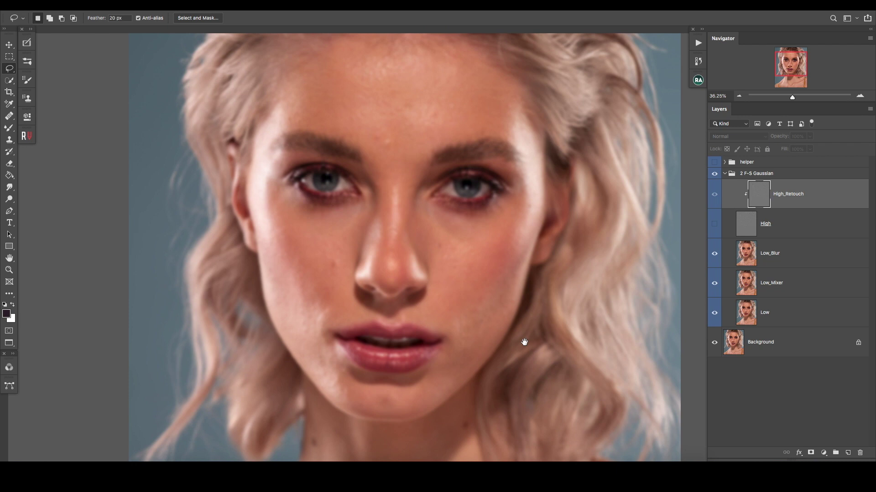
key("ctrl+r")
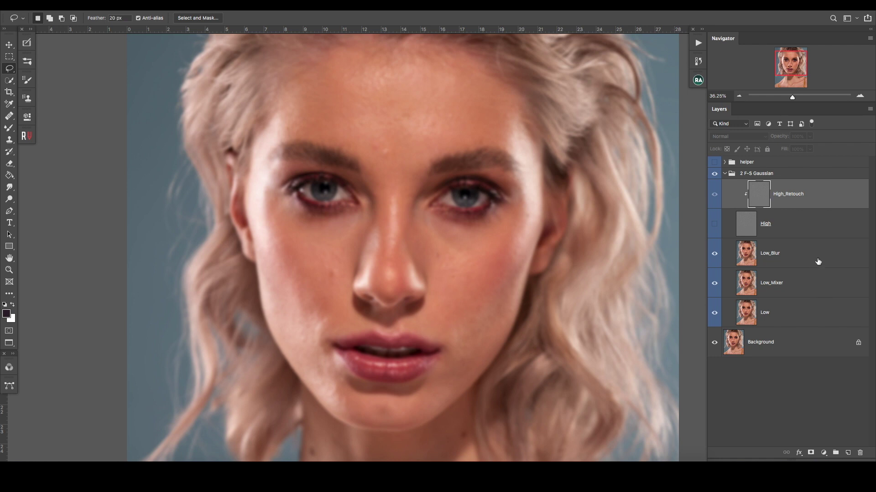
left_click(818, 260)
left_click(794, 284)
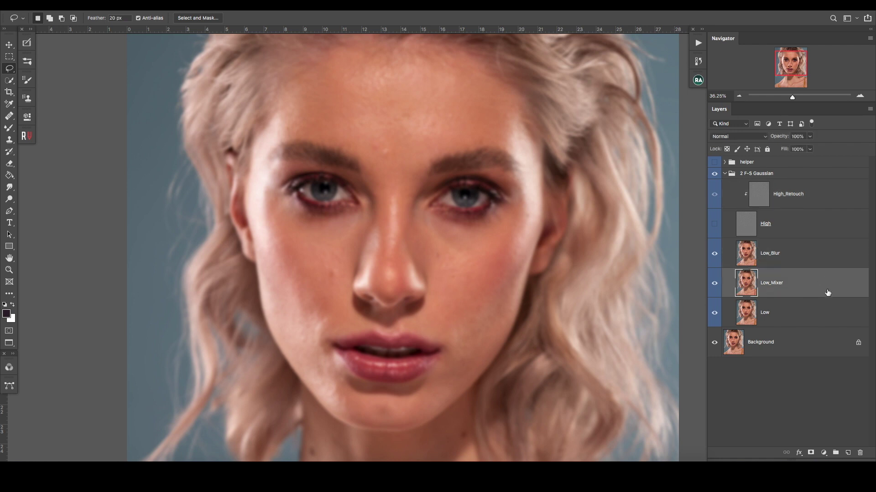
left_click(826, 255)
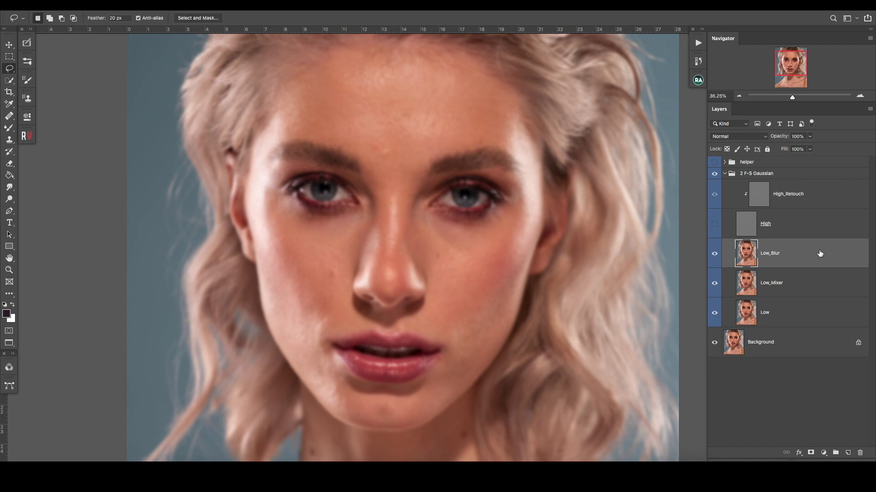
- Zoom in on the lips, neck and shoulder and bring up the blur filters
left_click_drag(350, 328, 354, 269)
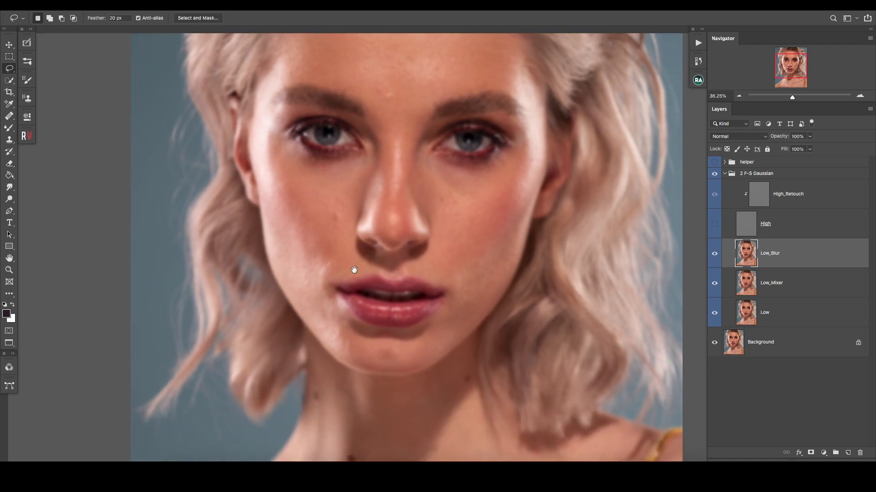
left_click_drag(281, 350, 408, 248)
scroll(376, 316, "up", 2)
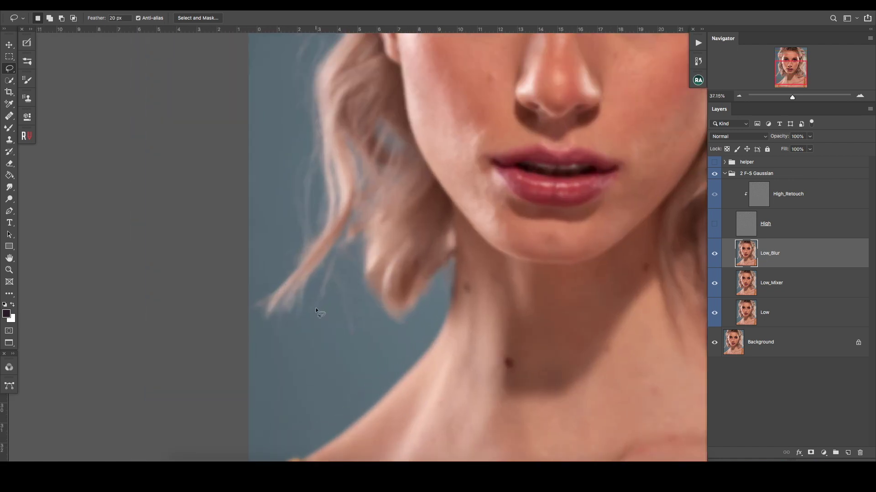
left_click_drag(375, 316, 367, 288)
key("ctrl+r")
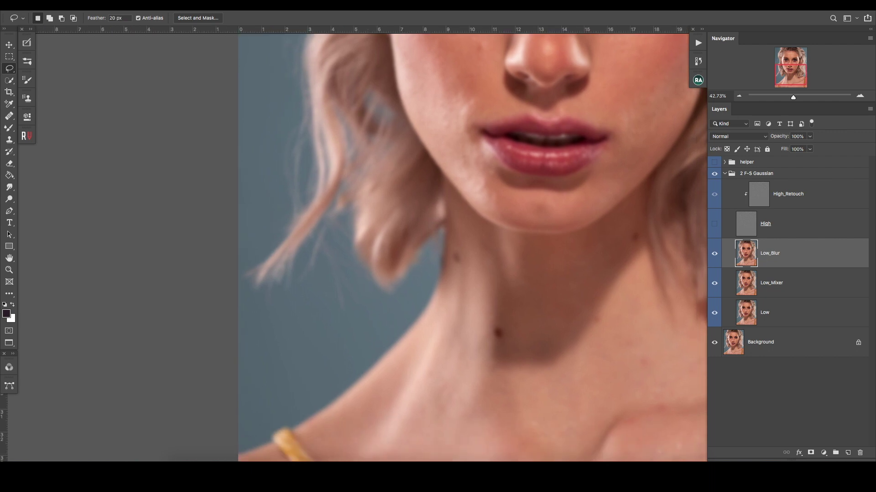
left_click(224, 6)
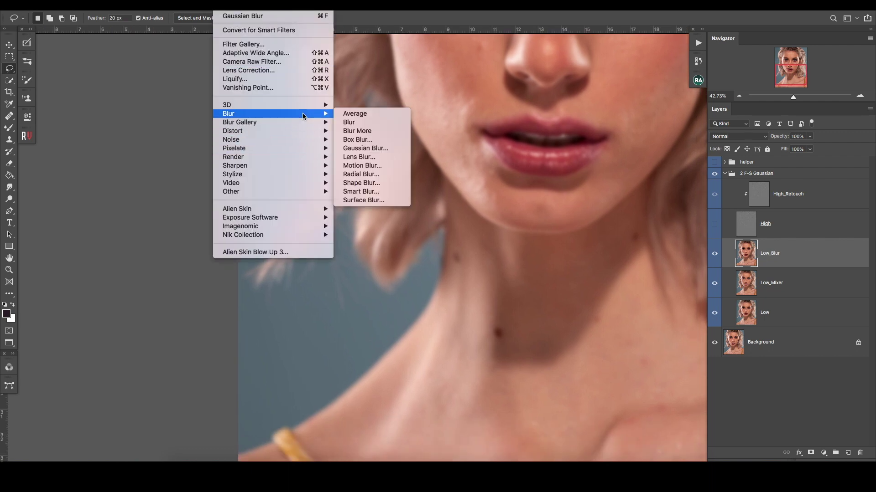
- Preview Gaussian Blur on Low_Blur at radii from 1 to 50 px, then cancel it
left_click(408, 148)
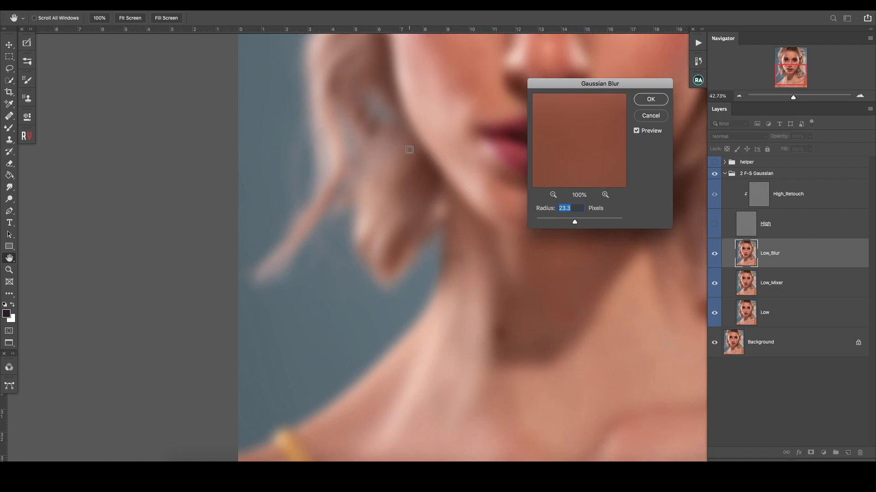
type("1")
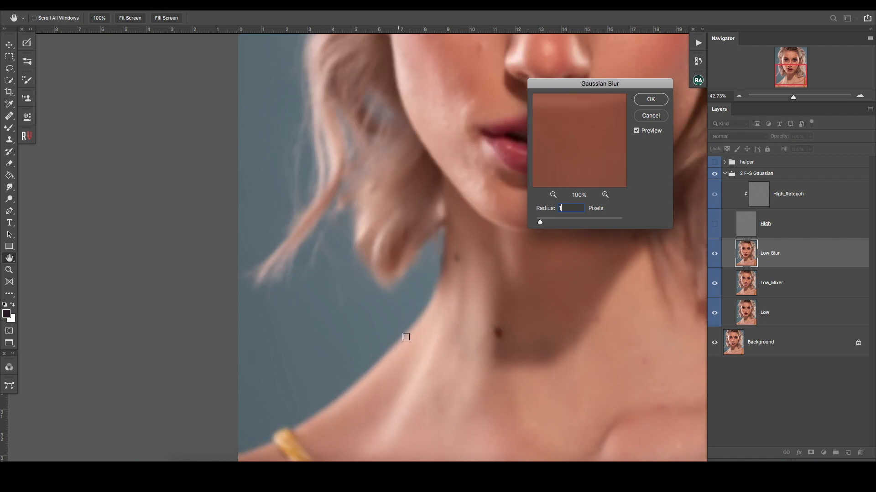
type("10")
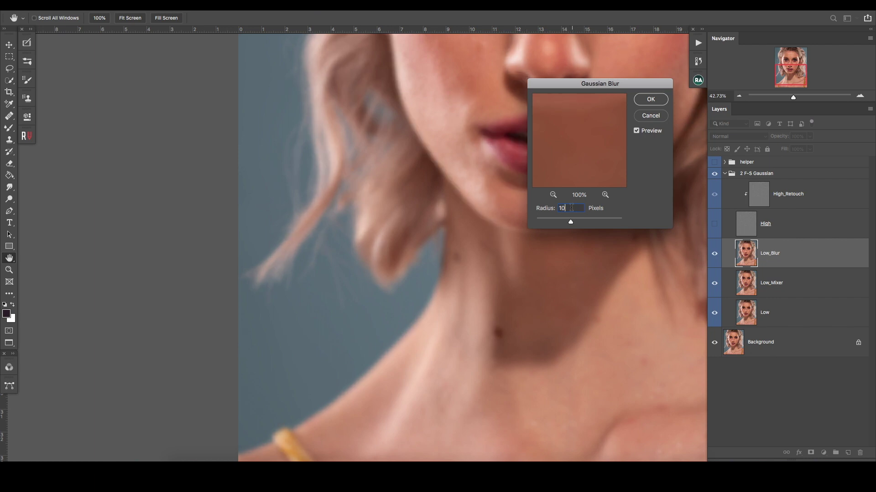
type("20")
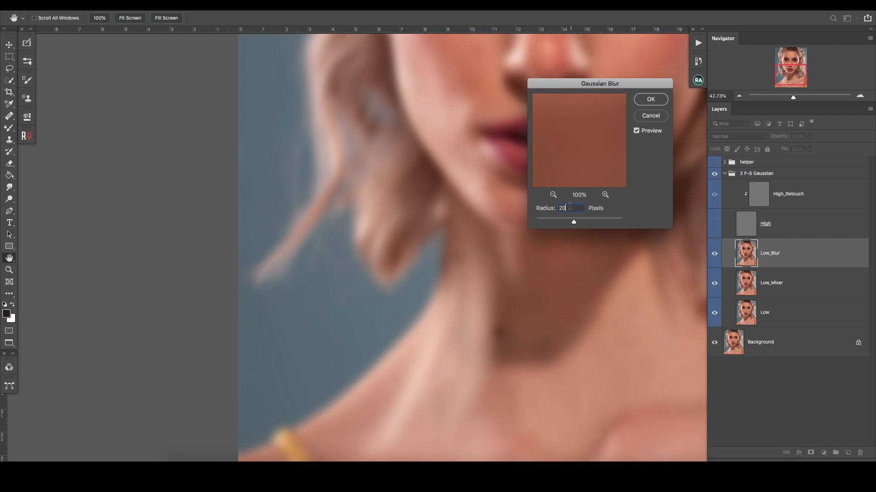
type("30")
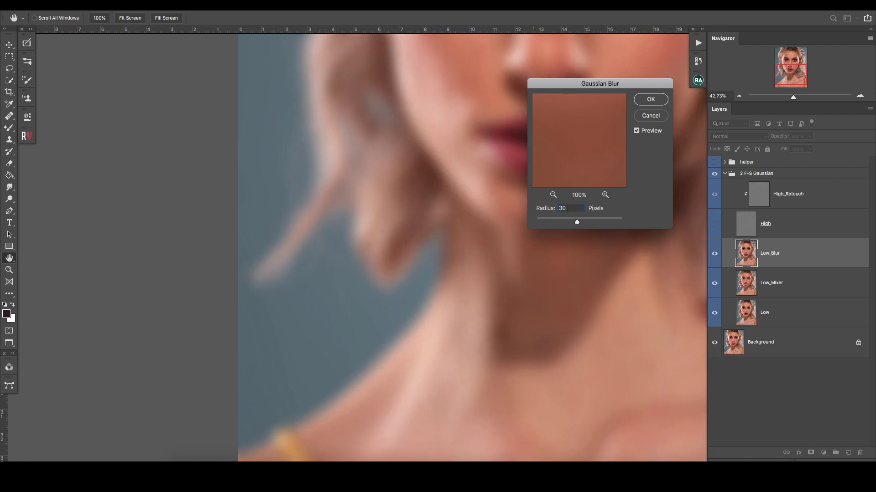
type("40")
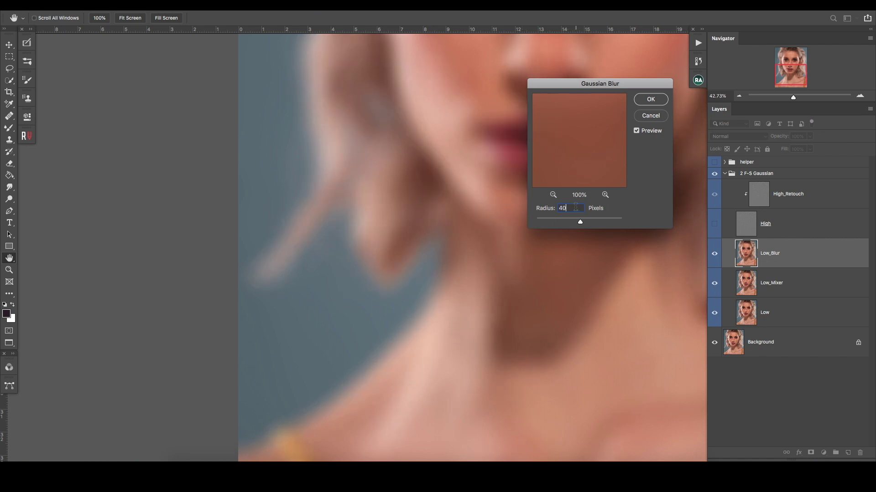
type("50")
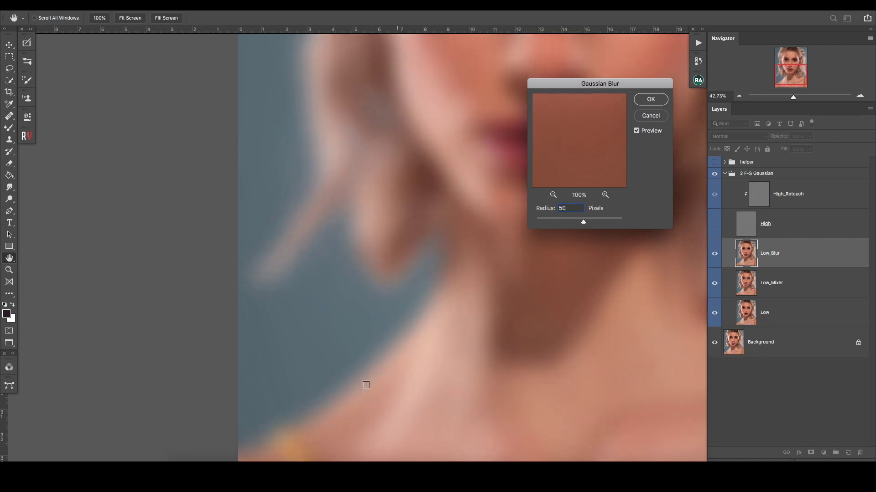
left_click(651, 131)
left_click(651, 131)
left_click(652, 133)
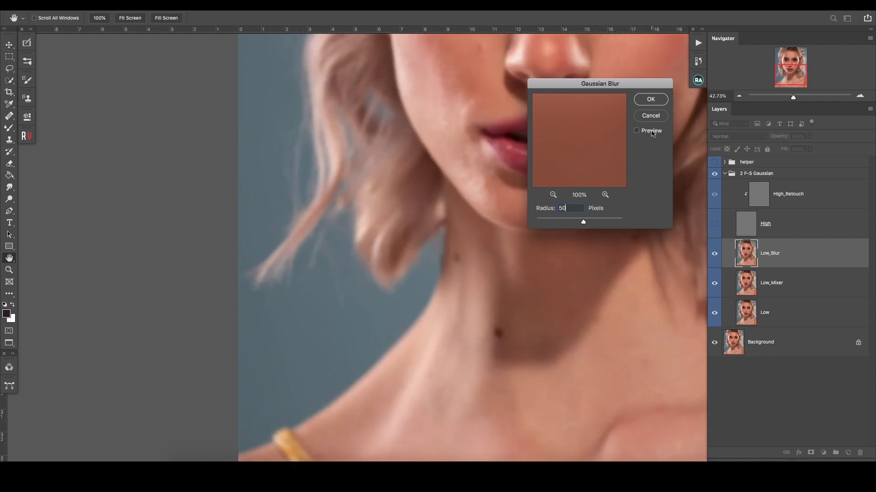
left_click(650, 115)
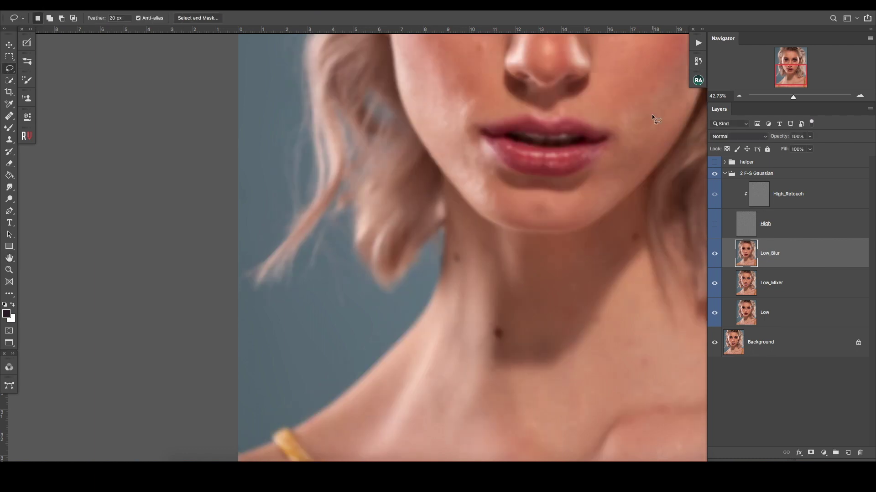
- Lasso the cheek under the right-hand eye with a 20 px feather, ready for blurring
mouse_move(617, 190)
left_mouse_down()
mouse_move(561, 207)
mouse_move(514, 368)
left_mouse_up()
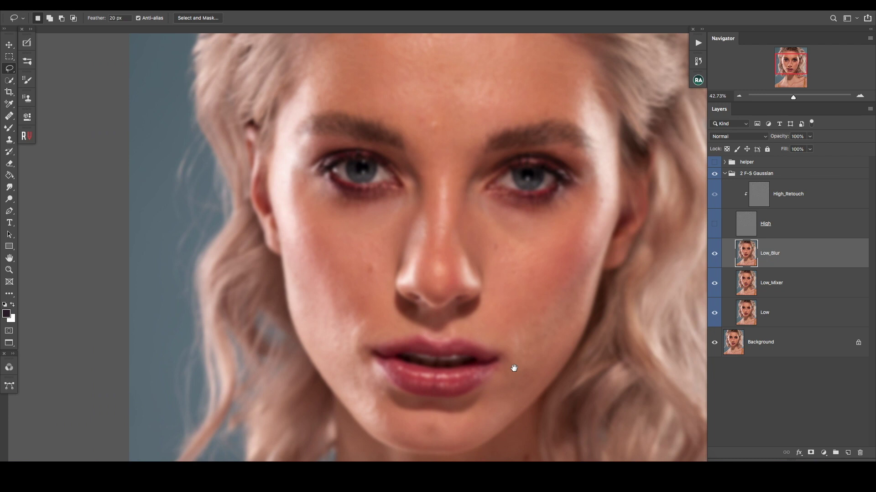
left_click_drag(514, 368, 509, 369)
key("ctrl+r")
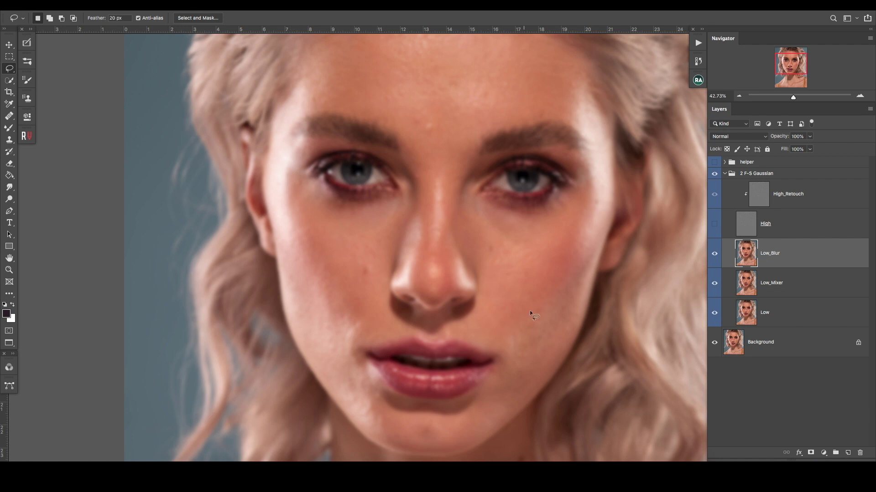
scroll(421, 124, "up", 2)
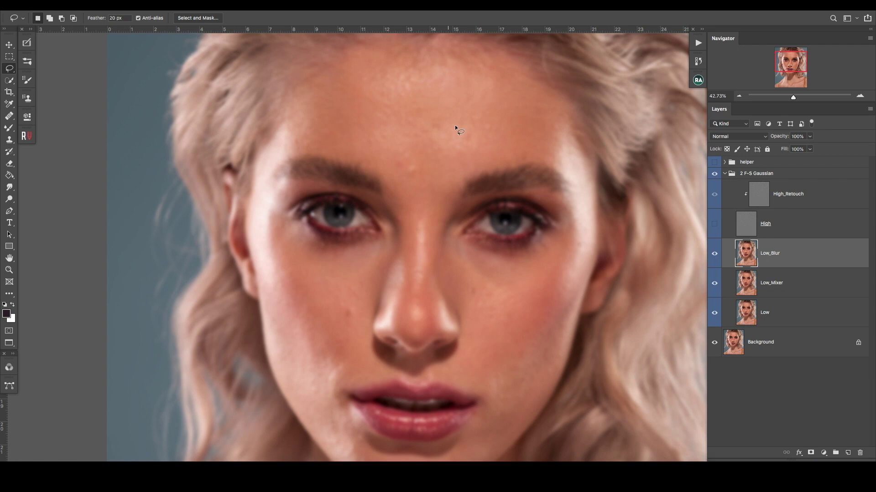
scroll(455, 125, "down", 2)
scroll(532, 196, "right", 1)
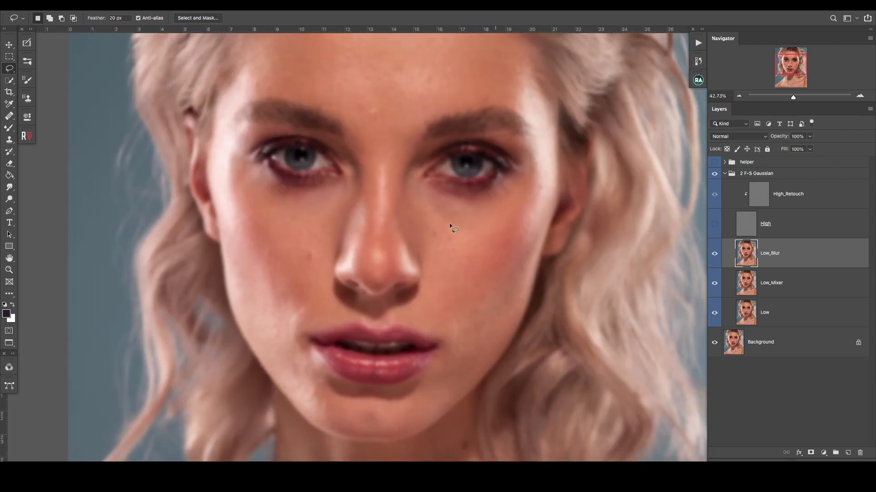
mouse_move(417, 196)
left_mouse_down()
mouse_move(429, 192)
mouse_move(420, 196)
left_mouse_up()
left_click(228, 4)
- Preview a Gaussian Blur on the cheek selection at 8.7 and 12.0 px radius
left_click(364, 147)
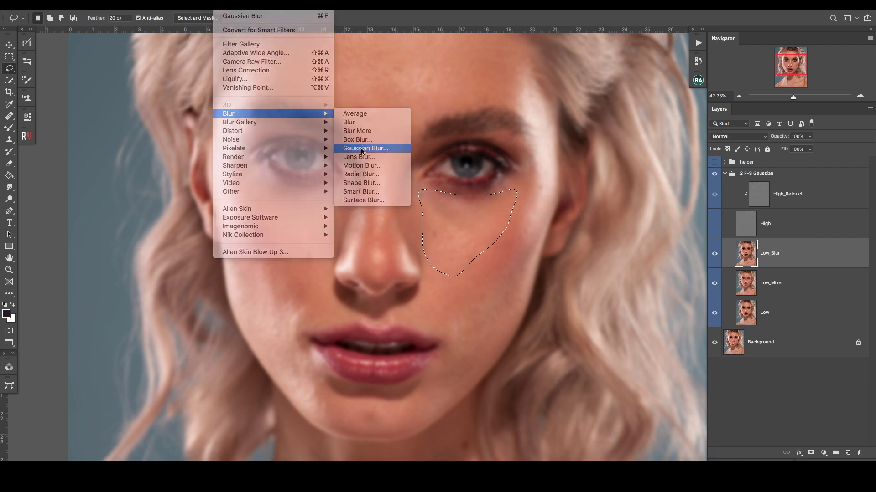
left_click_drag(553, 87, 600, 92)
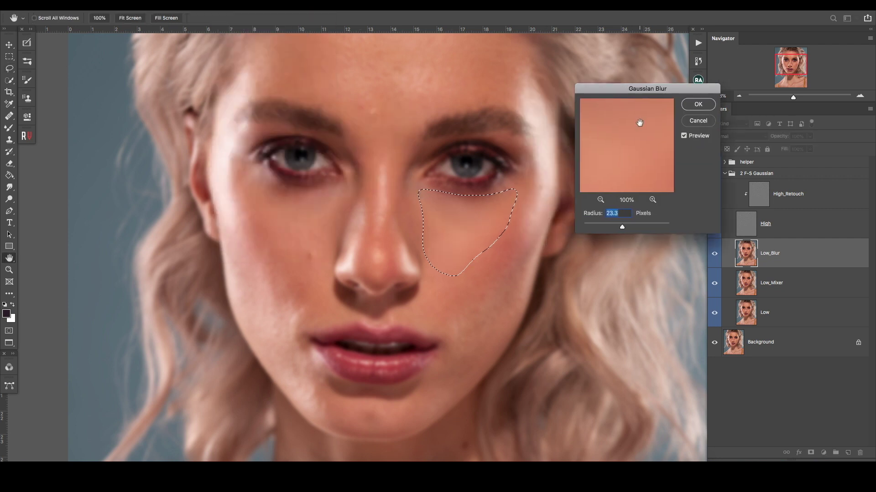
left_click(697, 136)
left_click(695, 137)
left_click_drag(622, 227, 615, 228)
left_click(684, 136)
left_click(684, 136)
left_click_drag(614, 227, 622, 227)
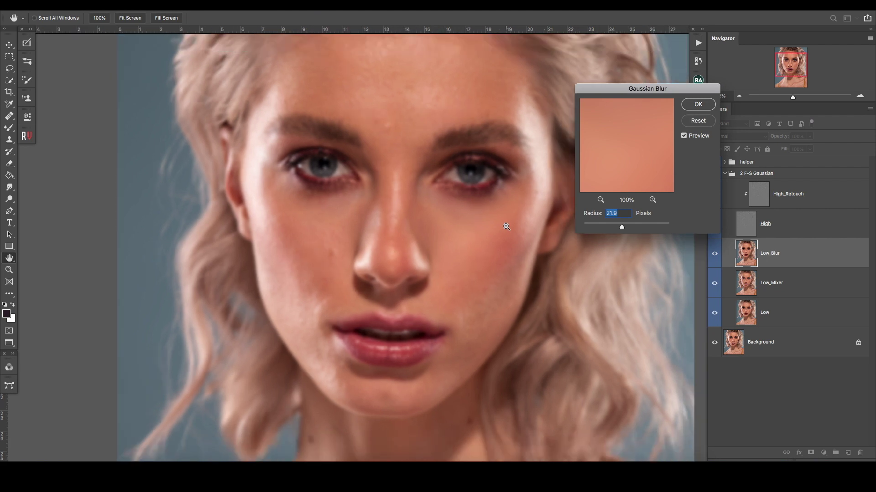
- Settle the blur radius at about 9.9 px and apply it to Low_Blur
left_click(506, 227, "alt")
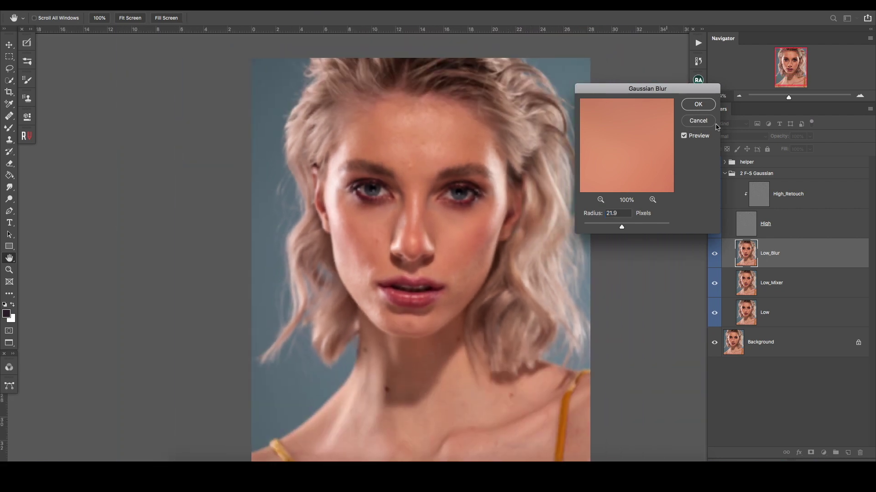
left_click(684, 136)
left_click(684, 136)
left_click(684, 135)
left_click(684, 136)
scroll(467, 230, "up", 5)
left_click(621, 224)
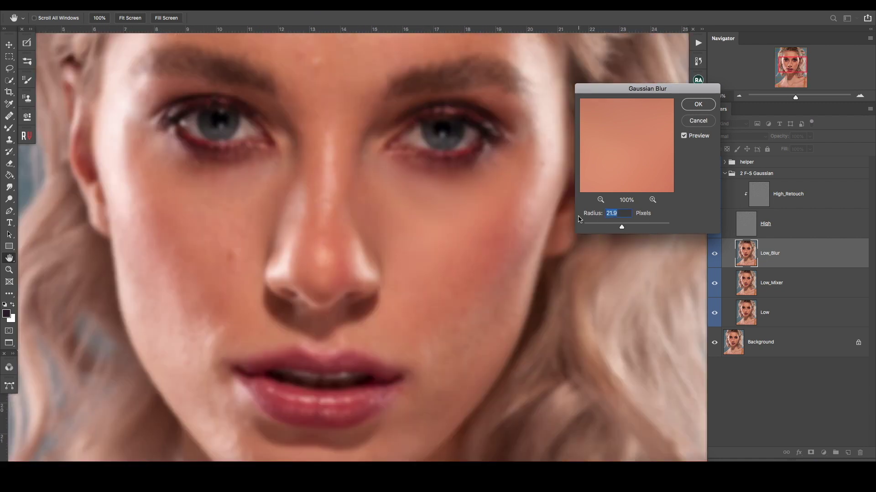
type("10")
left_click_drag(618, 227, 615, 226)
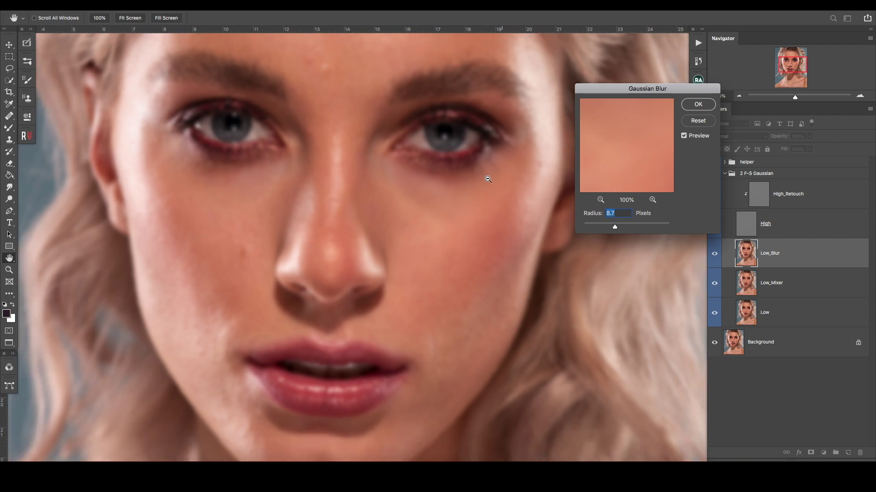
left_click_drag(614, 227, 618, 227)
left_click(698, 104)
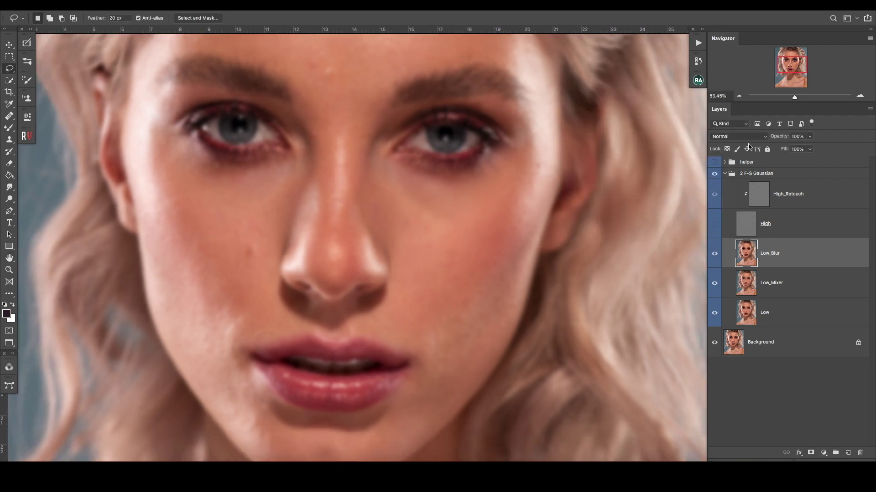
- Lasso a cheek patch right of the nose and Gaussian-blur it at 9.7 px
left_click_drag(363, 213, 333, 189)
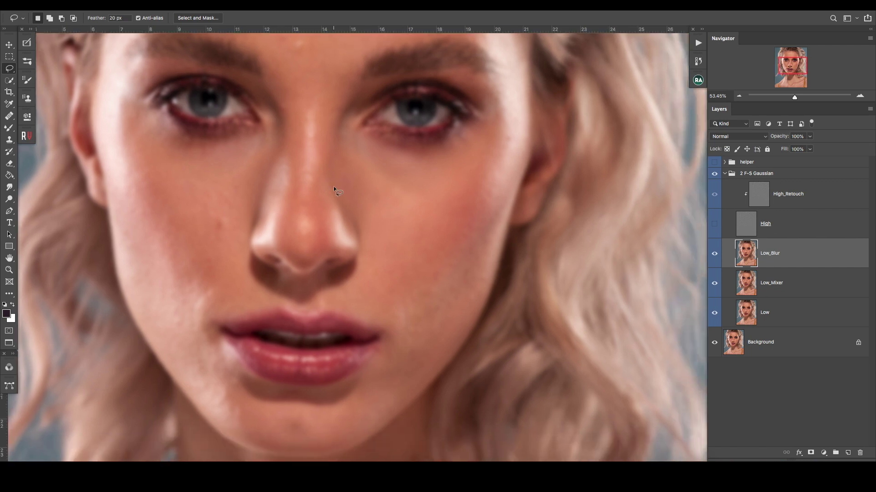
left_click_drag(436, 217, 498, 166)
left_click(223, 4)
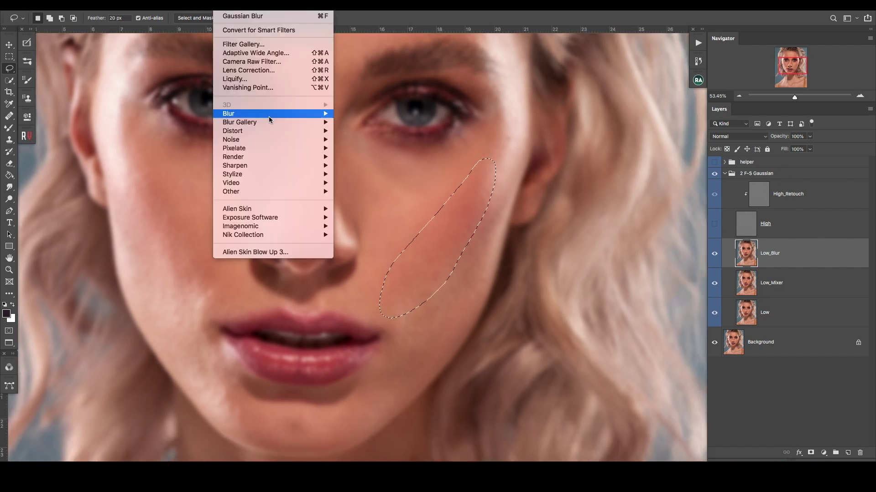
left_click(360, 153)
key("ctrl+0")
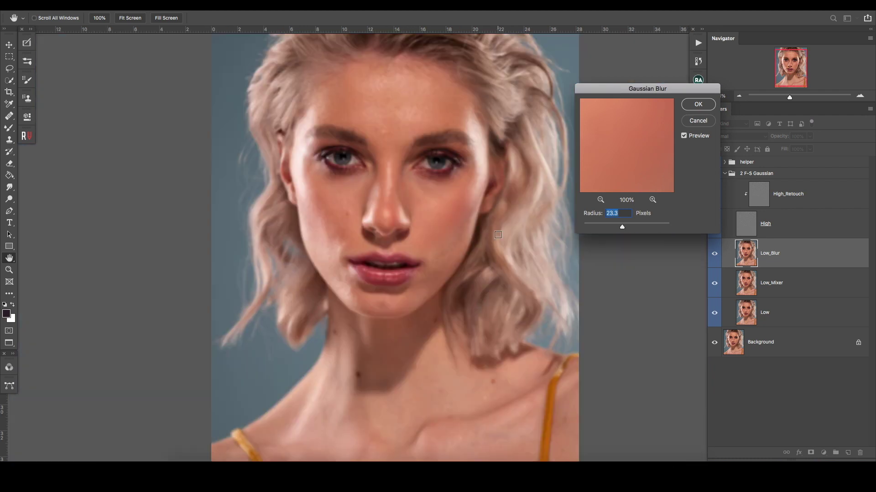
key("ctrl+plus")
key("ctrl+plus")
type("9.7")
left_click(698, 104)
key("l")
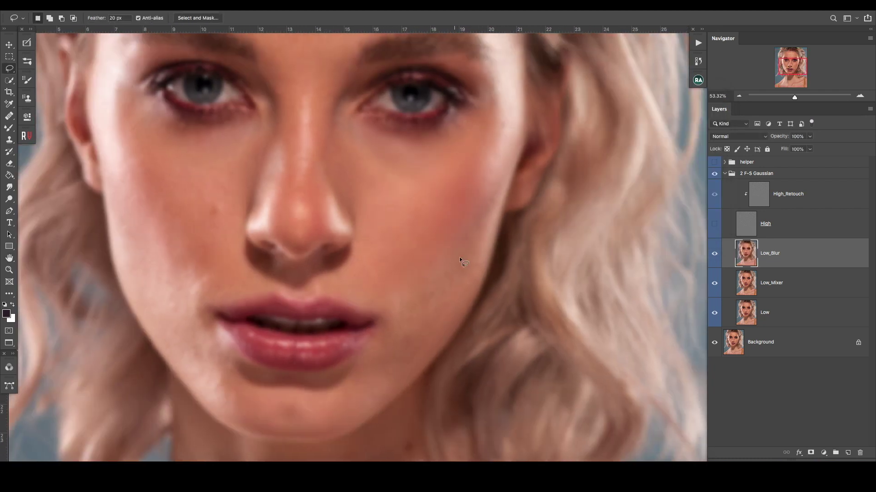
- Repeat the last Gaussian Blur on a second cheek patch and a chin patch
left_click_drag(471, 282, 437, 273)
key("ctrl+alt+f")
key("Return")
scroll(434, 270, "down", 3)
key("ctrl+alt+f")
left_click(698, 105)
scroll(438, 182, "down", 2)
- Lasso two patches on the left cheek, Gaussian-blur each, then deselect
left_click_drag(311, 190, 314, 192)
left_click(226, 4)
left_click(373, 154)
key("Return")
scroll(438, 228, "down", 1)
left_click_drag(285, 199, 287, 203)
left_click(226, 5)
left_click(376, 149)
left_click_drag(616, 227, 623, 227)
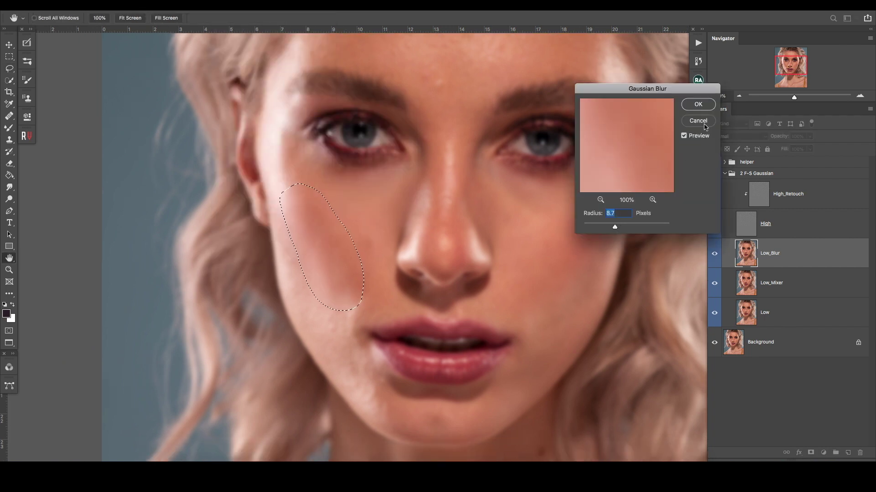
key("Return")
key("ctrl+d")
- Blur the cheek once more, deselect, and lasso a skin patch beside the chin
scroll(262, 297, "right", 2)
left_click(226, 4)
left_click(365, 147)
key("Return")
key("ctrl+d")
left_click_drag(326, 344, 322, 346)
left_click(226, 5)
- Gaussian-blur the selected patch beside the chin and deselect
left_click(364, 148)
left_click_drag(617, 231, 621, 231)
key("Return")
key("ctrl+d")
scroll(565, 267, "down", 3)
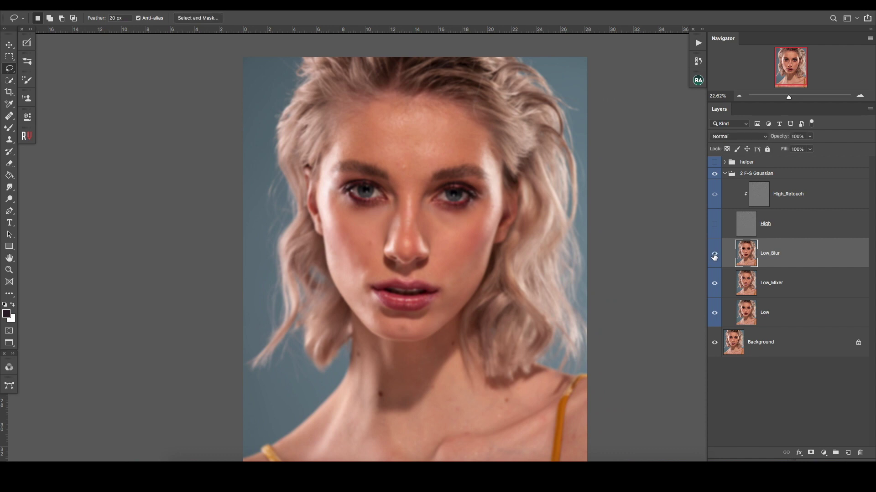
scroll(439, 260, "up", 2)
scroll(510, 287, "up", 2)
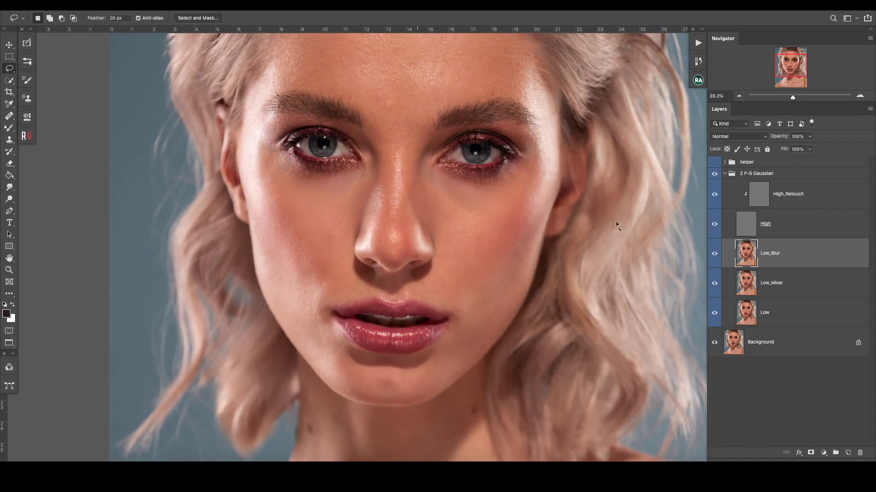
- Turn on the helper group's black-and-white view and toggle Low_Blur to compare, leaving it visible
left_click(714, 162)
left_click_drag(579, 197, 641, 239)
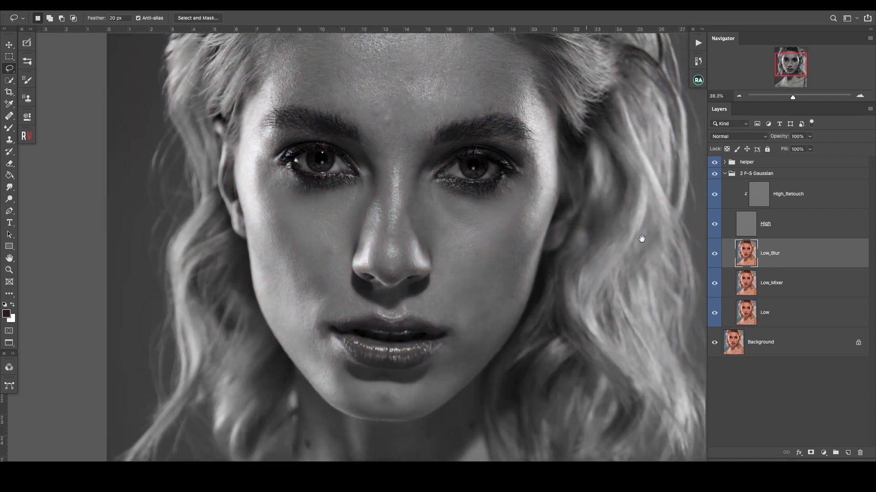
left_click(714, 253)
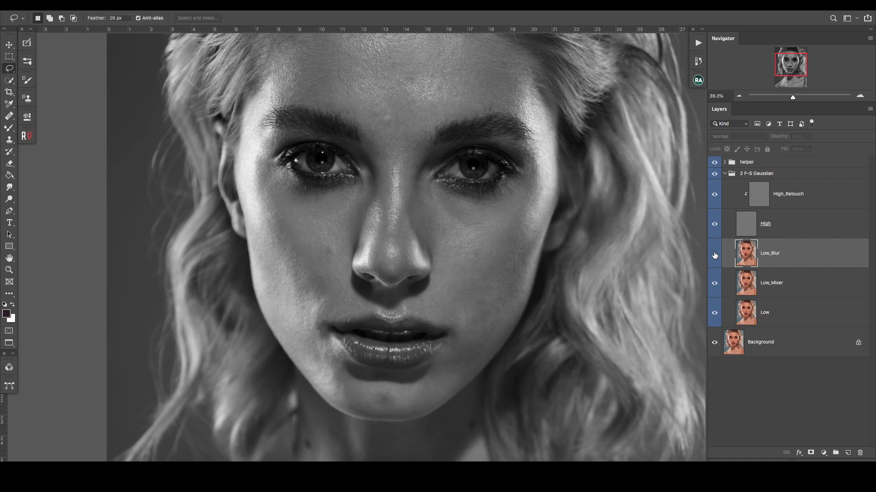
scroll(504, 250, "down", 2)
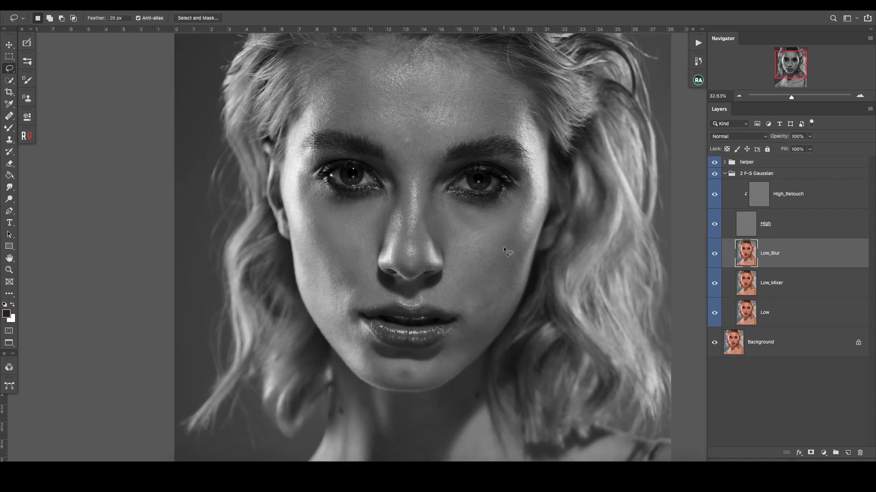
scroll(593, 267, "down", 1)
left_click(714, 254)
left_click(714, 253)
left_click(714, 254)
left_click(712, 254)
scroll(474, 182, "up", 2)
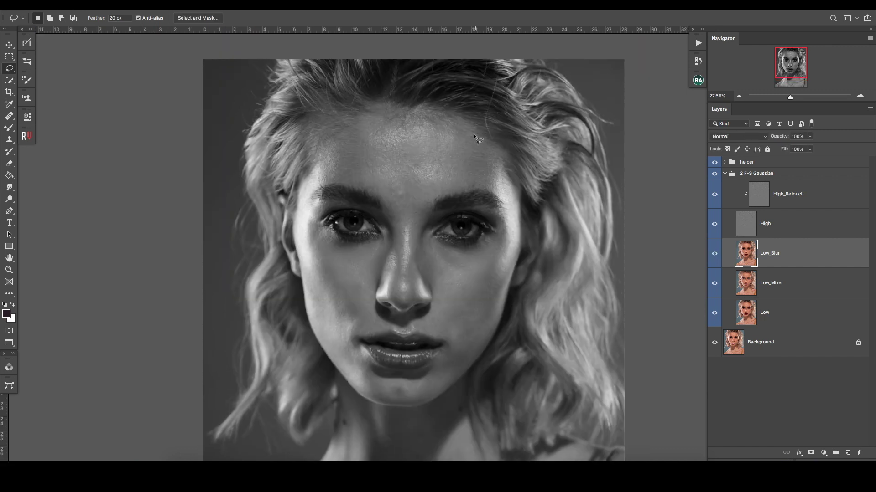
- Gaussian-blur a forehead patch and the left side of the forehead at 14.8 px
left_click_drag(370, 130, 366, 135)
left_click(221, 5)
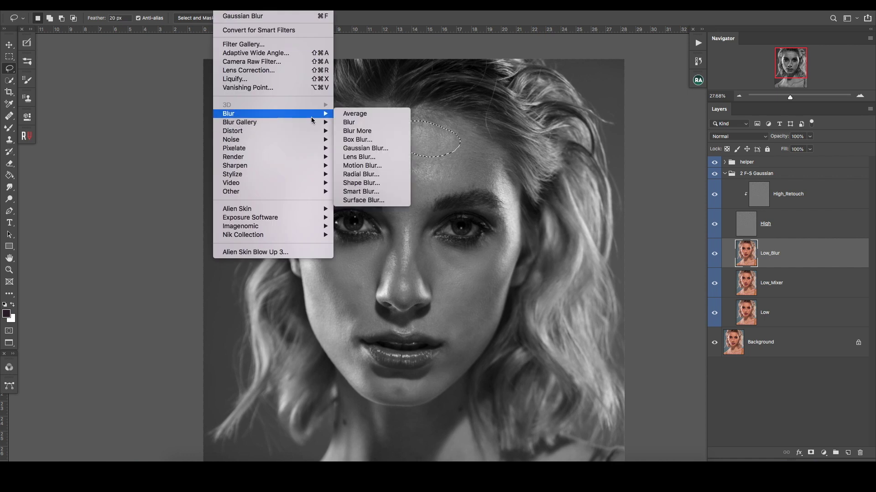
left_click(382, 145)
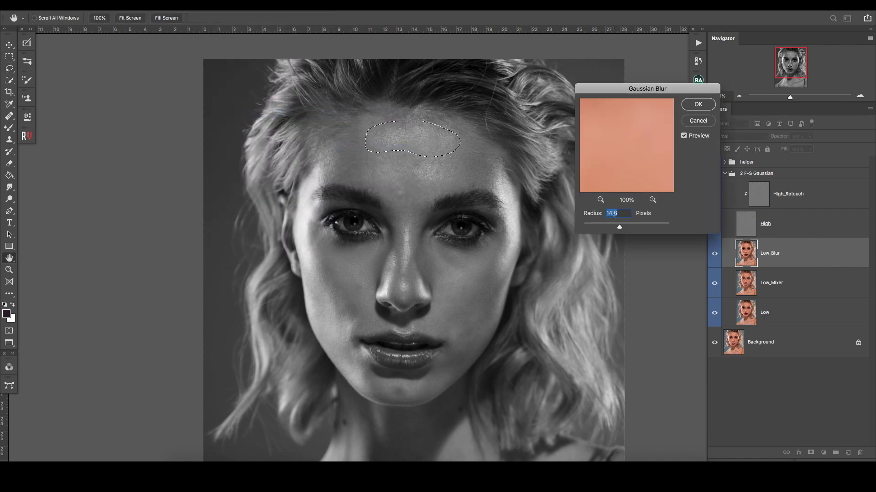
left_click(695, 105)
left_click_drag(337, 134, 352, 185)
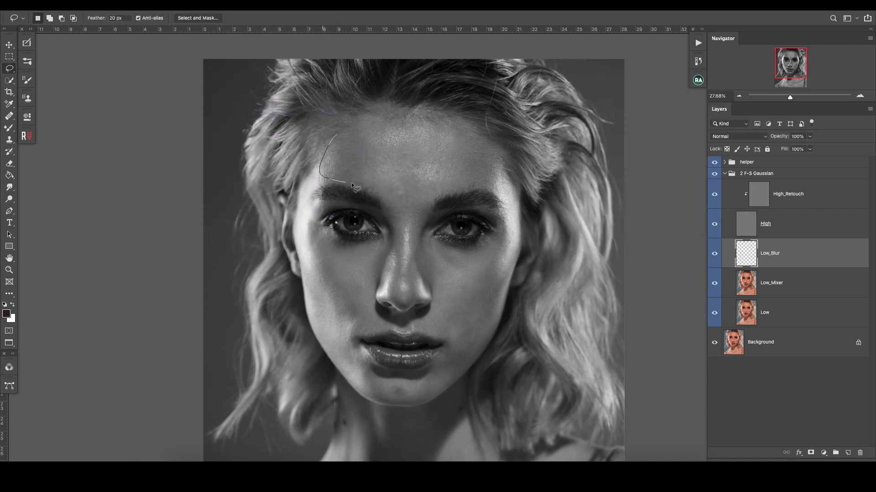
left_click(227, 5)
mouse_move(228, 114)
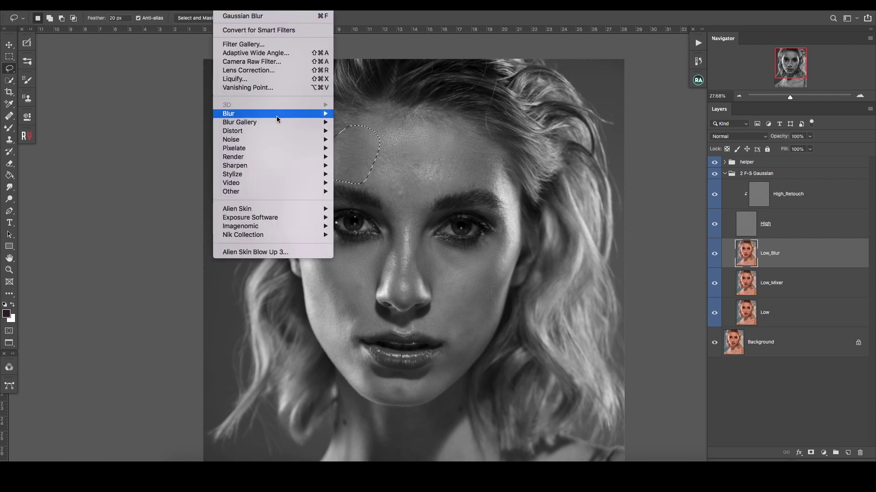
left_click(365, 148)
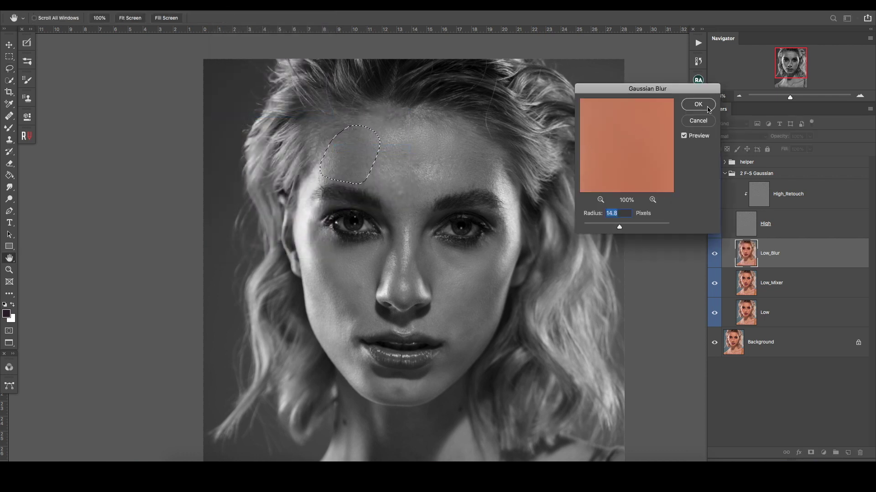
left_click(706, 107)
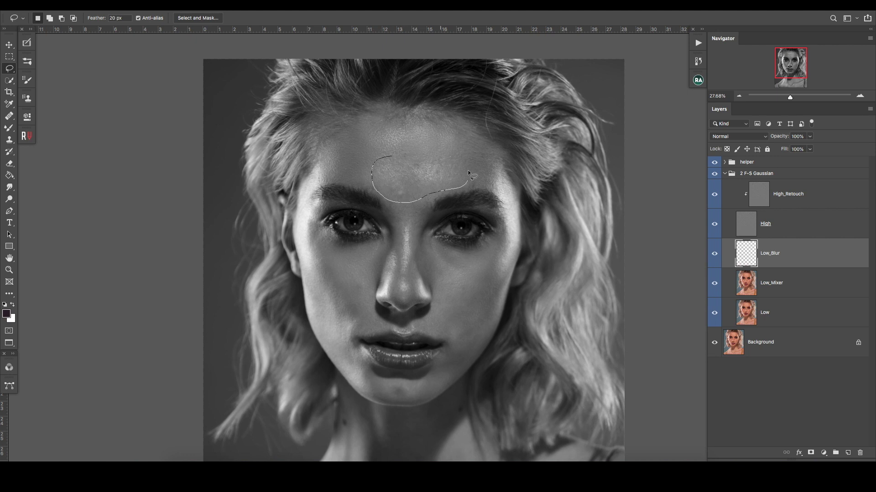
- Blur the centre and right side of the forehead with the same Gaussian Blur
left_click_drag(469, 174, 381, 160)
left_click(227, 4)
mouse_move(229, 113)
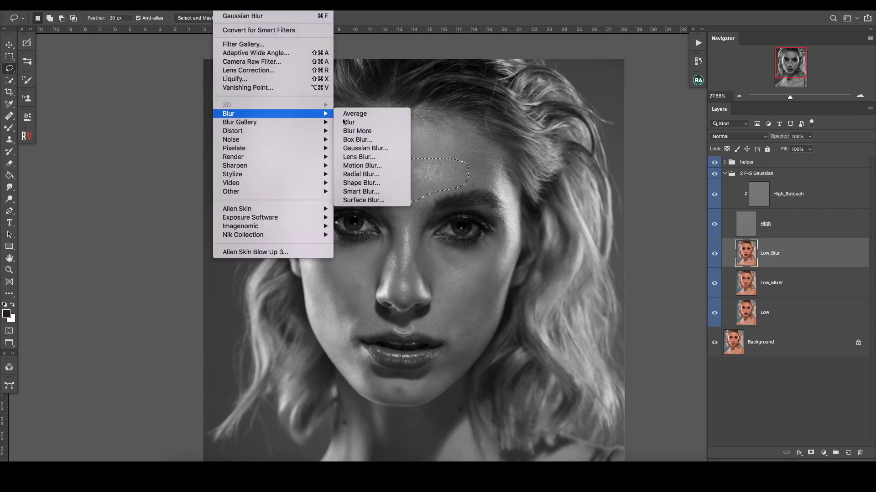
left_click(365, 148)
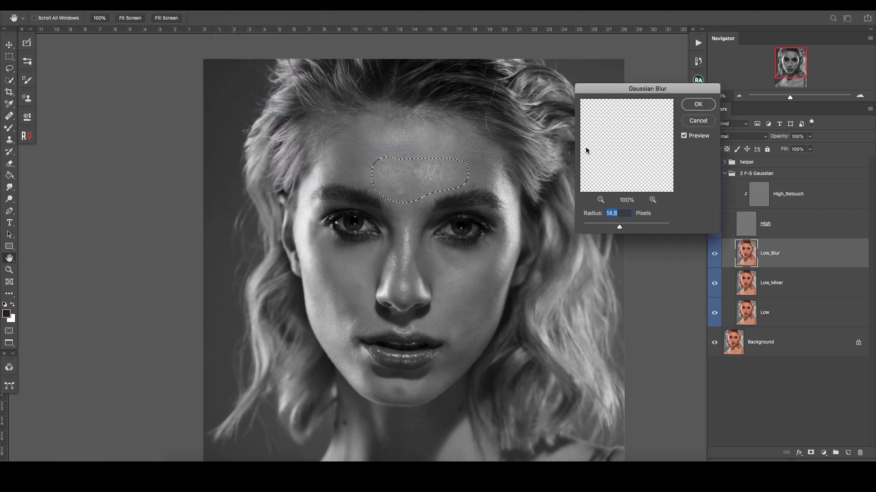
left_click(697, 105)
key("ctrl+d")
scroll(418, 165, "up", 3)
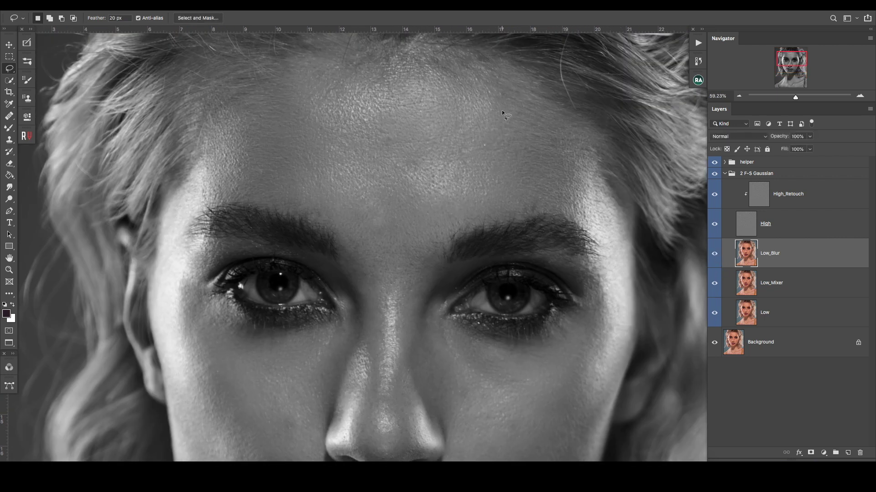
left_click_drag(512, 109, 504, 110)
left_click(223, 5)
mouse_move(228, 113)
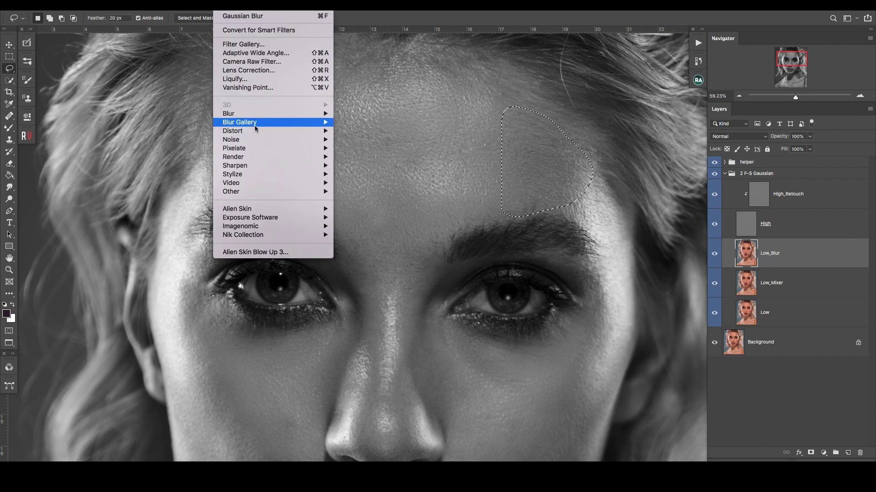
left_click(373, 148)
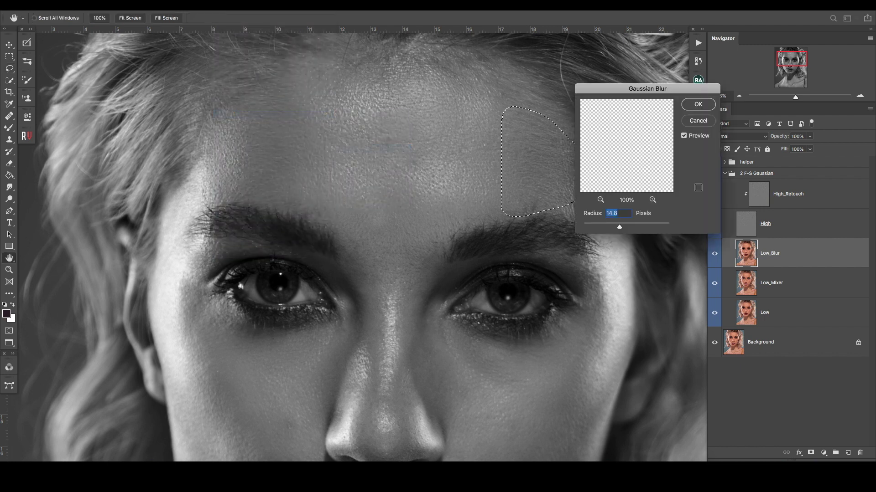
left_click(697, 105)
- Lasso the skin between the brows above the nose and apply a 14.8 px Gaussian Blur
left_click_drag(336, 226, 363, 297)
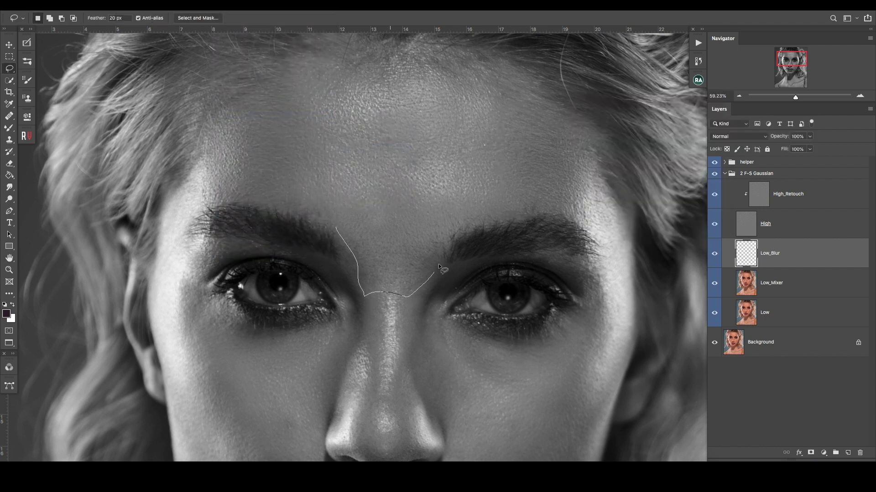
left_click_drag(346, 233, 343, 230)
left_click(223, 5)
mouse_move(228, 113)
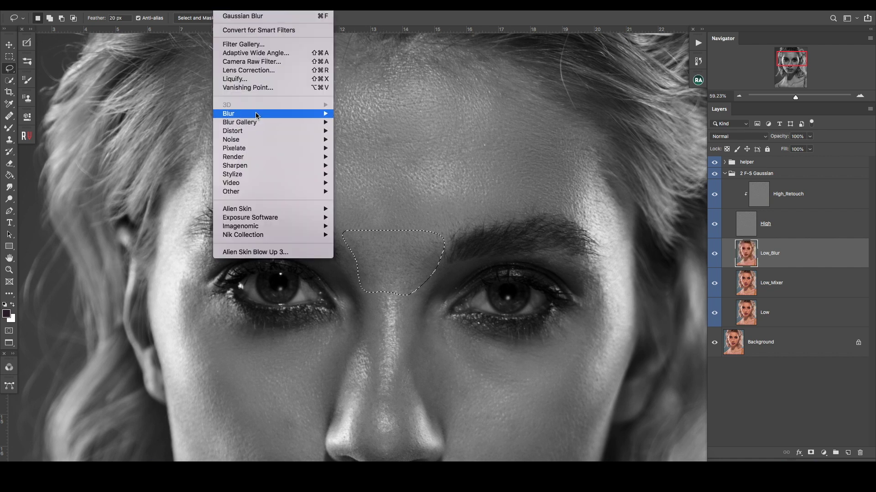
left_click(373, 149)
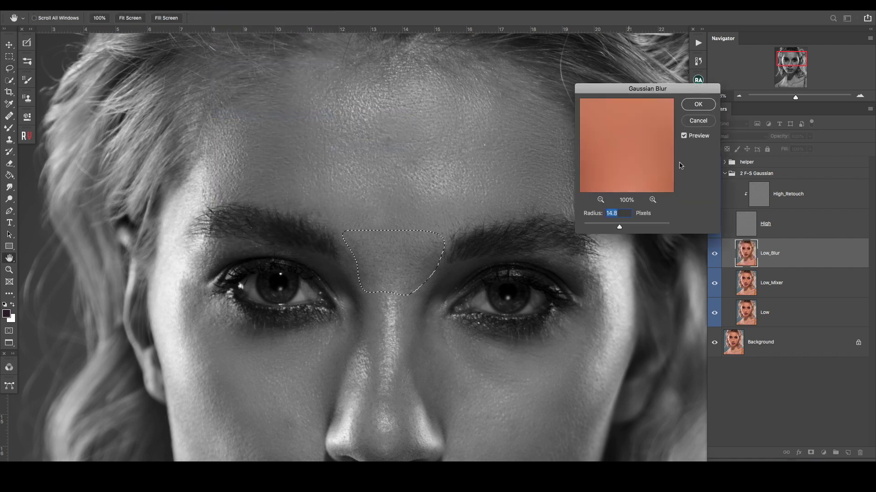
left_click(697, 104)
key("ctrl+0")
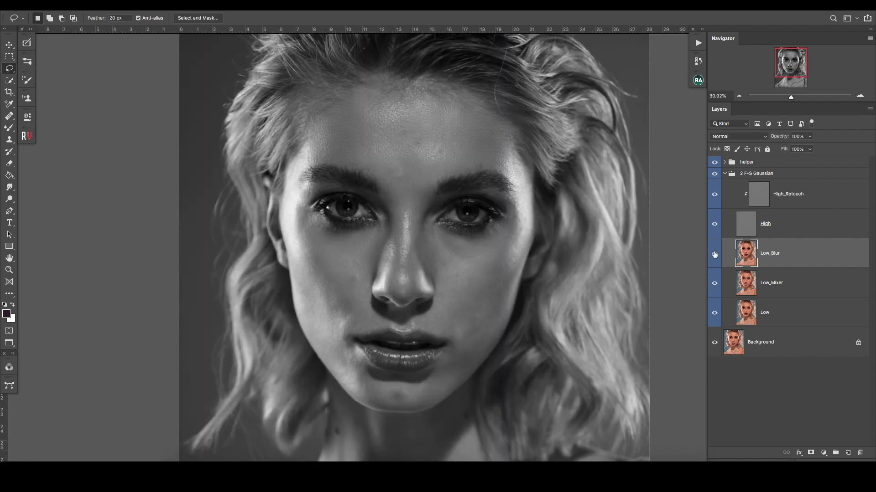
- Turn off the helper group and Low_Blur, and make Low_Mixer active with the Mixer Brush selected
left_click(714, 162)
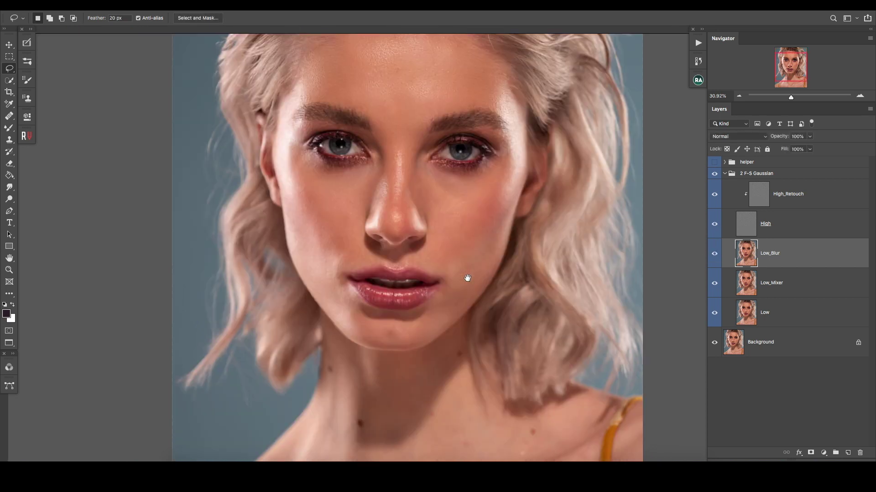
scroll(466, 278, "down", 3)
left_click(714, 254)
left_click(784, 284)
scroll(418, 197, "up", 1)
scroll(418, 197, "up", 1)
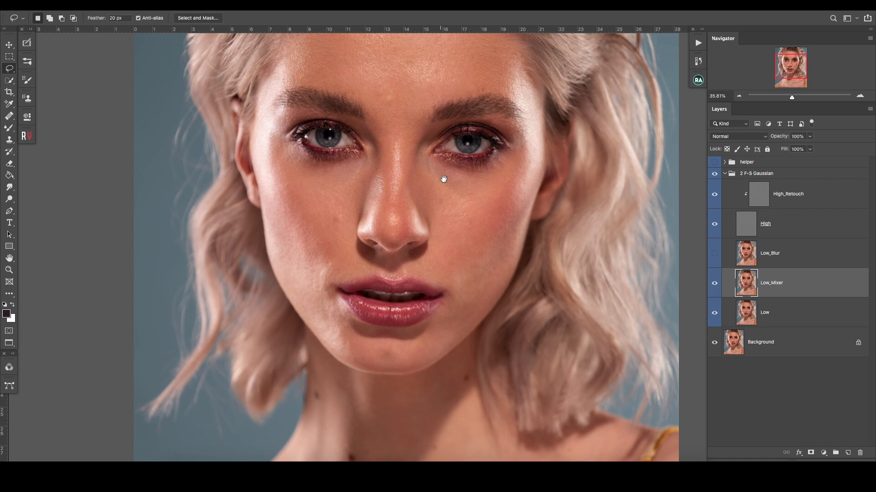
left_click_drag(444, 179, 435, 207)
left_click(10, 130)
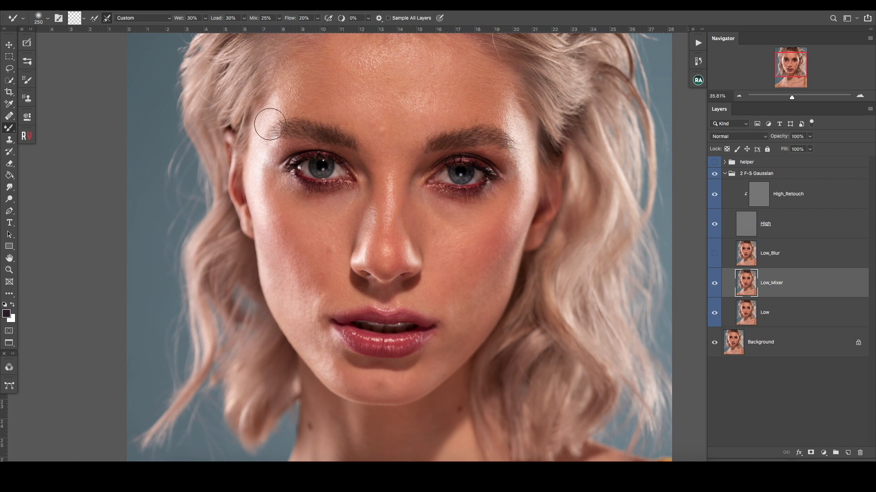
- Adjust the Mixer Brush size between 300 and 600 px for skin blending
scroll(391, 133, "down", 3)
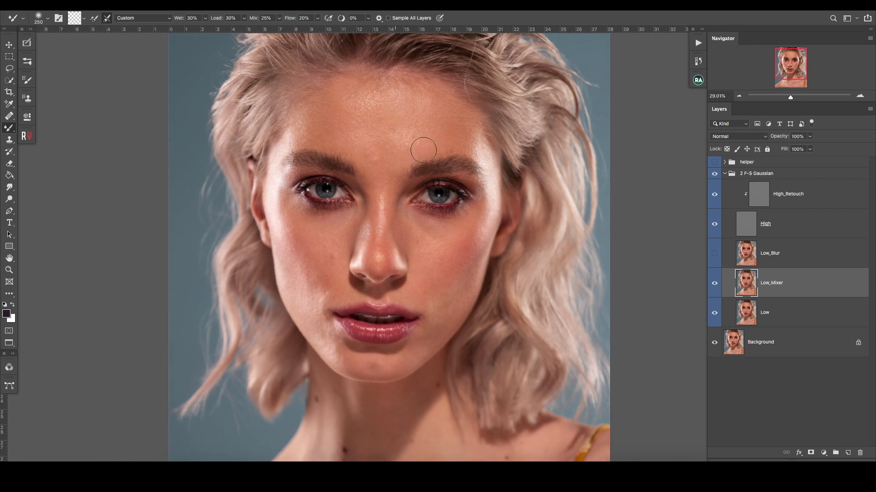
key("bracketright")
key("bracketright")
key("bracketright")
key("bracketright")
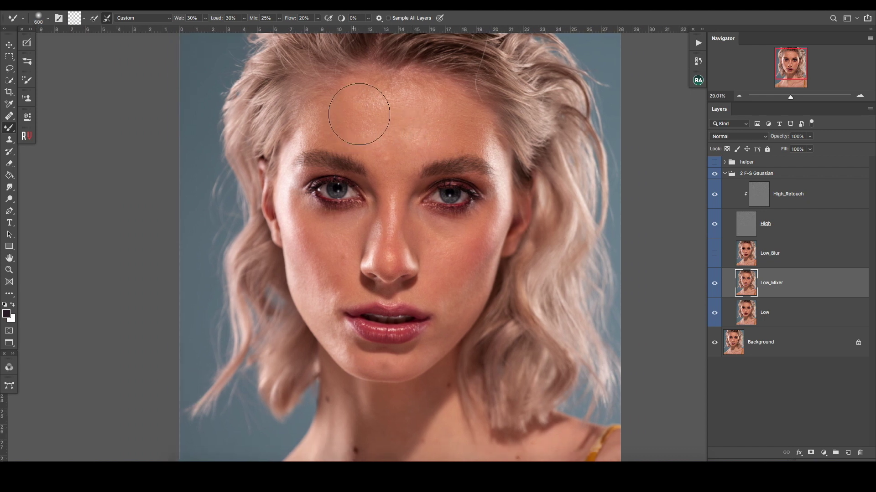
key("bracketleft")
key("bracketleft")
key("bracketright")
key("bracketright")
key("bracketleft")
key("bracketleft")
key("bracketleft")
key("bracketright")
key("bracketleft")
key("bracketleft")
key("bracketright")
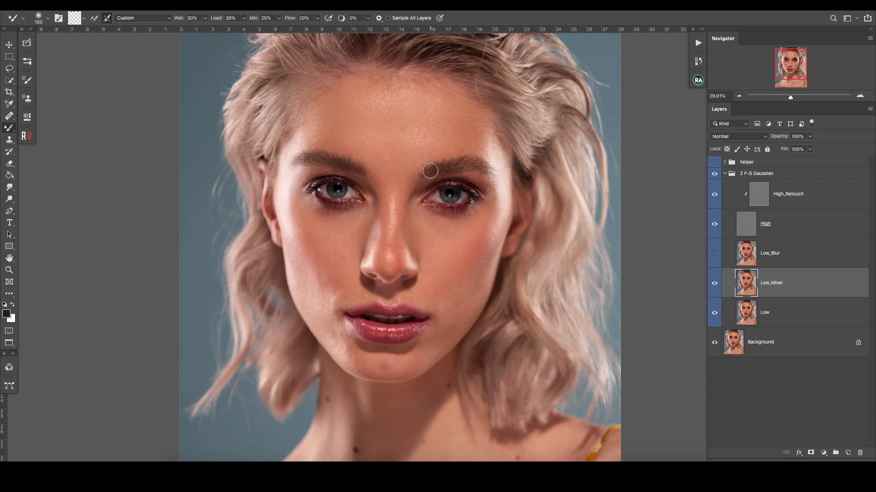
key("bracketright")
key("bracketright")
key("bracketleft")
key("bracketleft")
- Blend the skin tones along the chin on Low_Mixer with a 300 px brush
left_click_drag(368, 369, 408, 368)
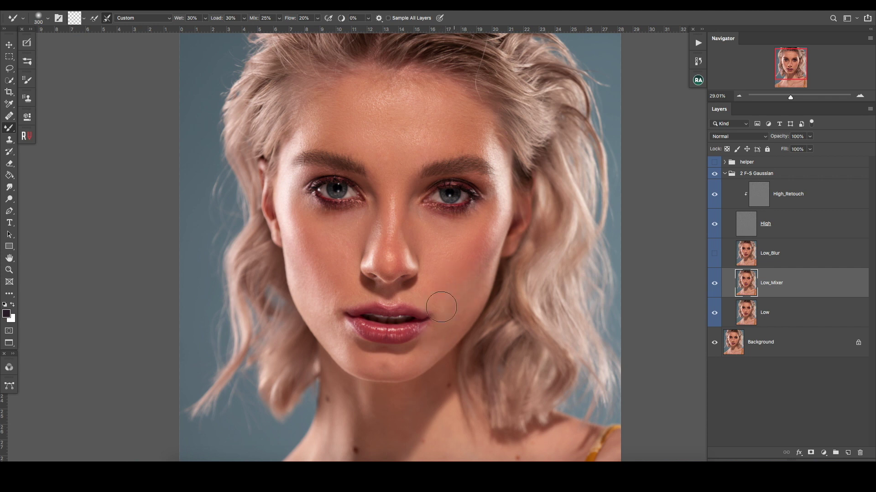
key("bracketright")
key("bracketright")
key("bracketright")
key("bracketleft")
key("bracketleft")
key("bracketleft")
key("bracketleft")
key("bracketleft")
key("bracketright")
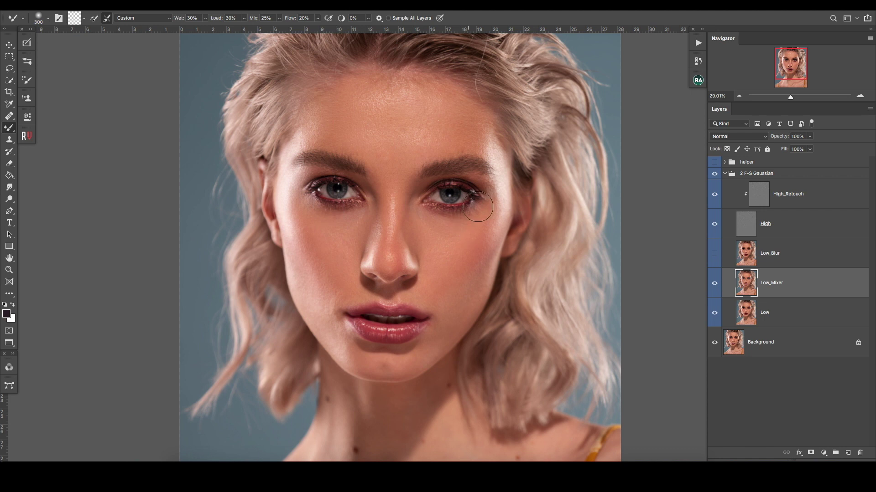
- Hide the High layer and toggle Low_Mixer to compare the smoothed base
left_click(715, 224)
left_click(715, 283)
left_click(714, 283)
left_click(715, 283)
- Show the black-and-white helper group and set the brush to about 400 px
left_click(714, 162)
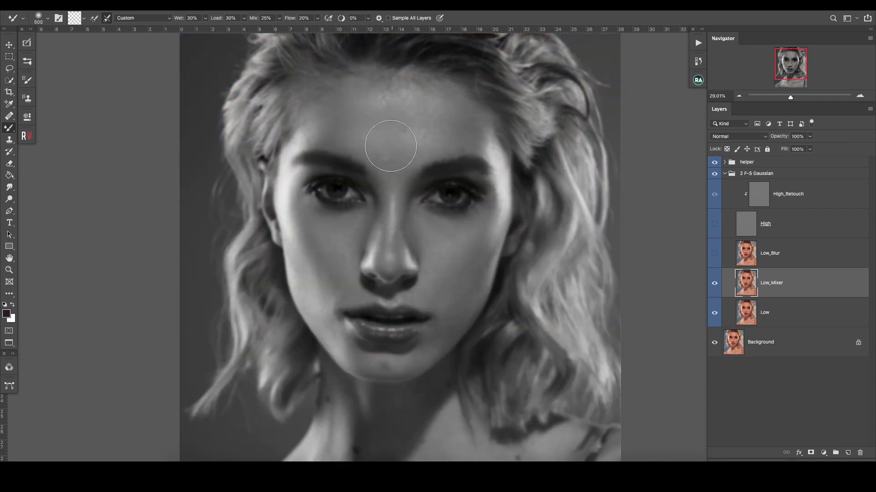
key("bracketright")
key("bracketright")
key("bracketright")
key("bracketleft")
key("bracketleft")
key("bracketleft")
key("bracketright")
scroll(472, 268, "down", 3)
- Zoom in on the face and compare Low_Blur against Low_Mixer, ending with Low_Mixer shown
left_click(714, 283)
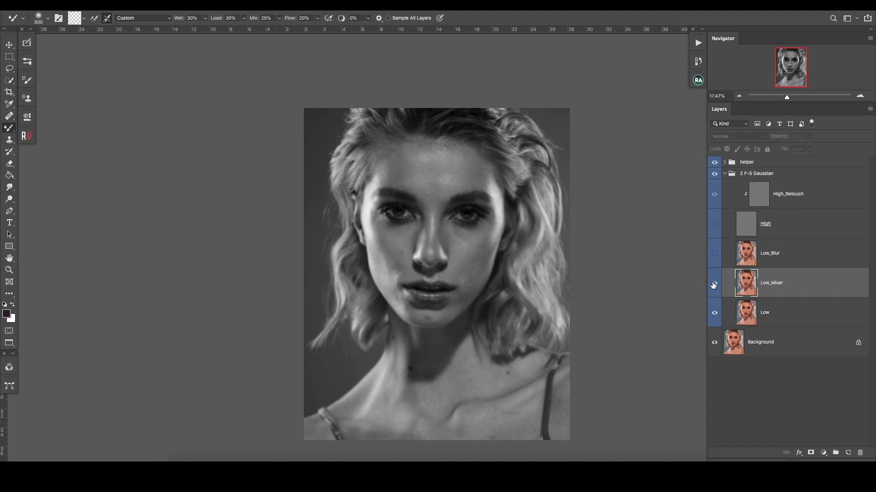
left_click(714, 283)
key("ctrl+plus")
left_click(714, 283)
left_click(714, 254)
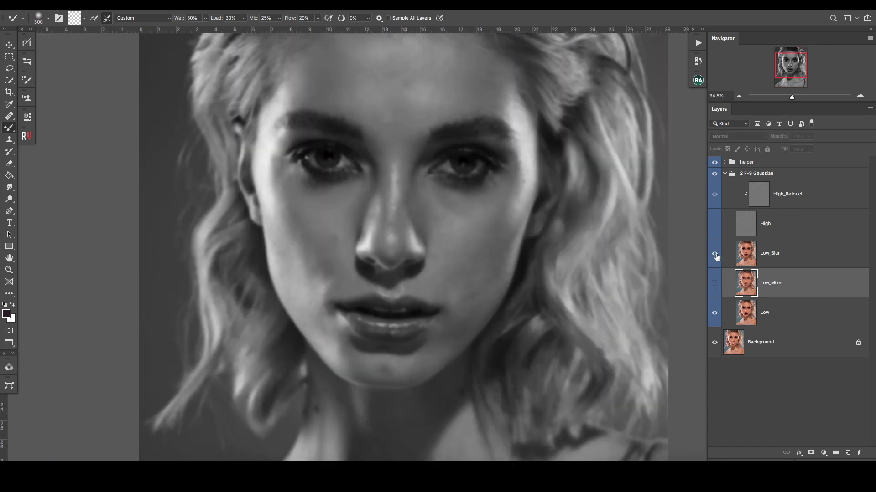
scroll(500, 303, "up", 1)
left_click(715, 283)
left_click(714, 253)
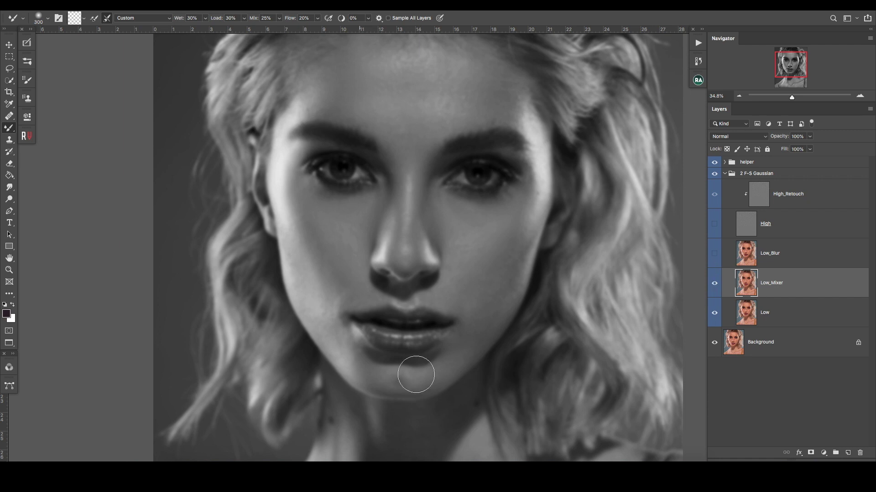
- Show the High layer, compare in colour, and leave Low_Mixer visible with Low_Blur hidden
scroll(416, 375, "up", 1)
left_click(714, 224)
key("ctrl+0")
left_click(714, 283)
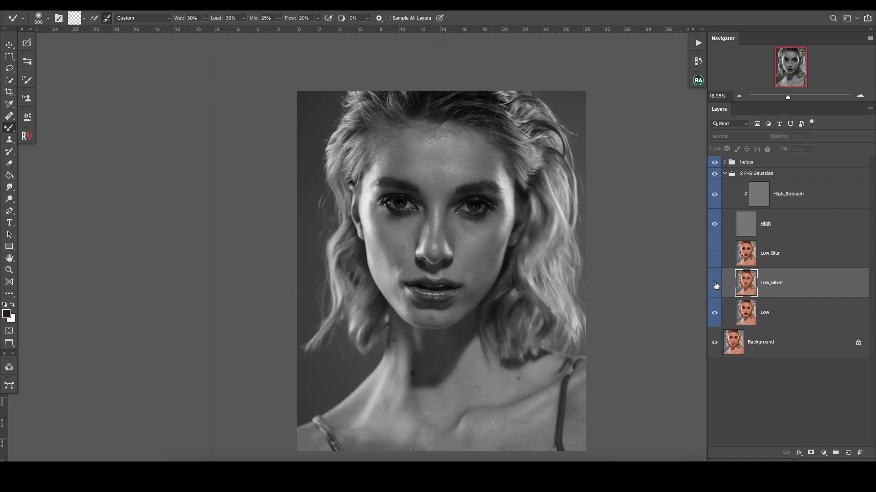
left_click(714, 254)
left_click(714, 254)
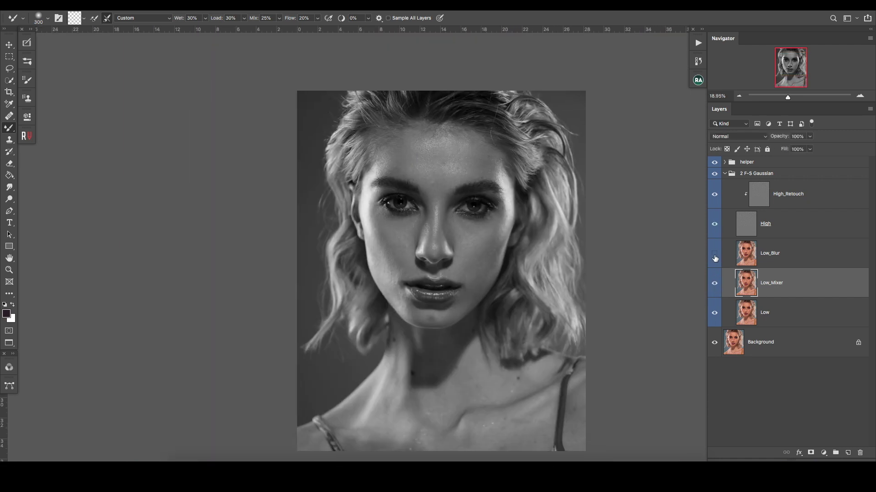
left_click(714, 162)
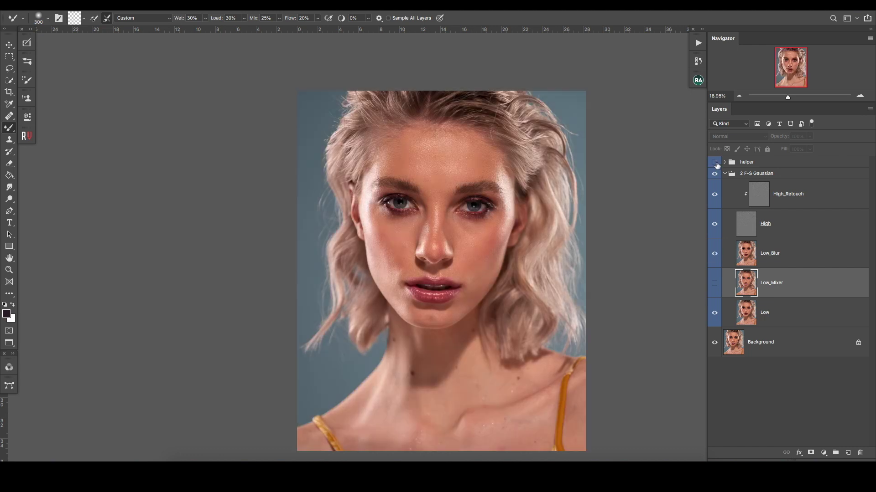
key("ctrl+plus")
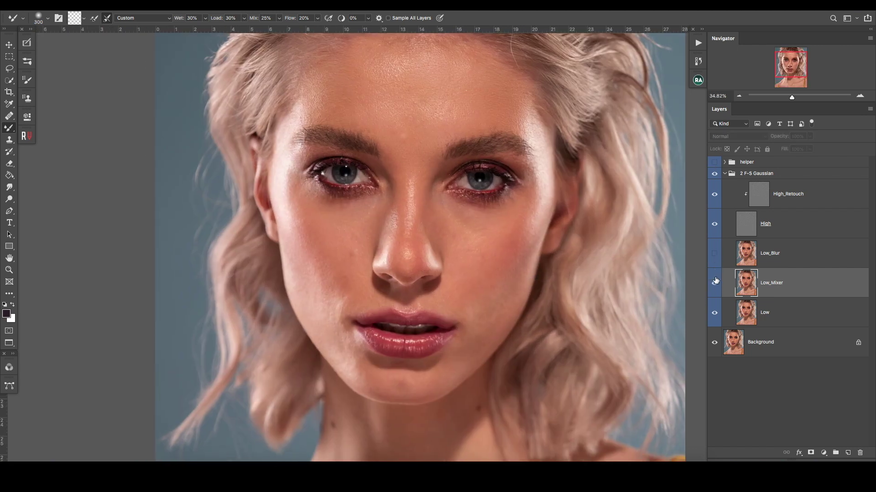
left_click(714, 254)
- Resize the brush between 125 and 250 px and move the view toward the mouth
key("bracketleft")
key("bracketleft")
key("bracketleft")
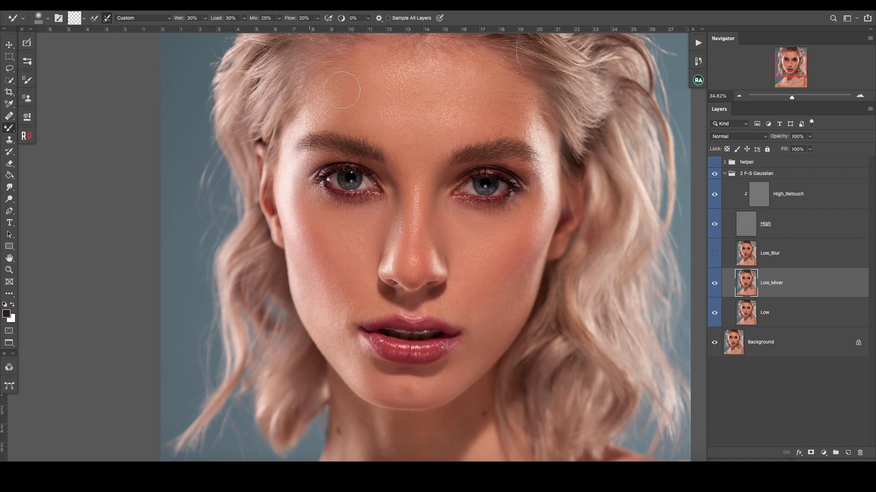
scroll(324, 124, "up", 3)
key("bracketright")
key("bracketright")
key("bracketright")
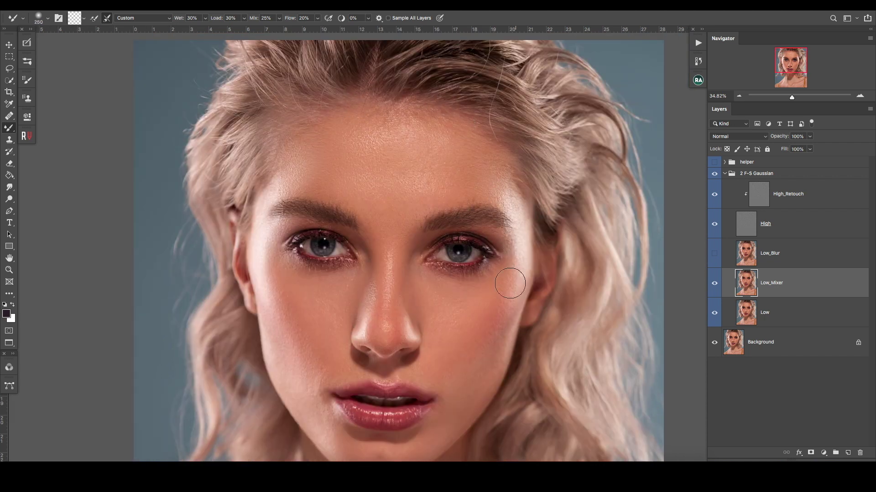
key("bracketleft")
key("bracketleft")
left_click_drag(363, 277, 370, 195)
key("bracketleft")
scroll(339, 280, "down", 2)
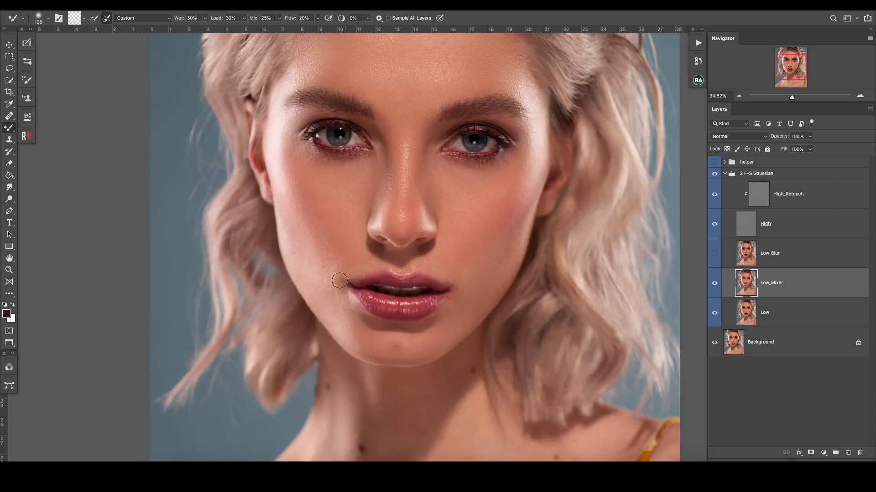
key("bracketright")
scroll(550, 301, "down", 3)
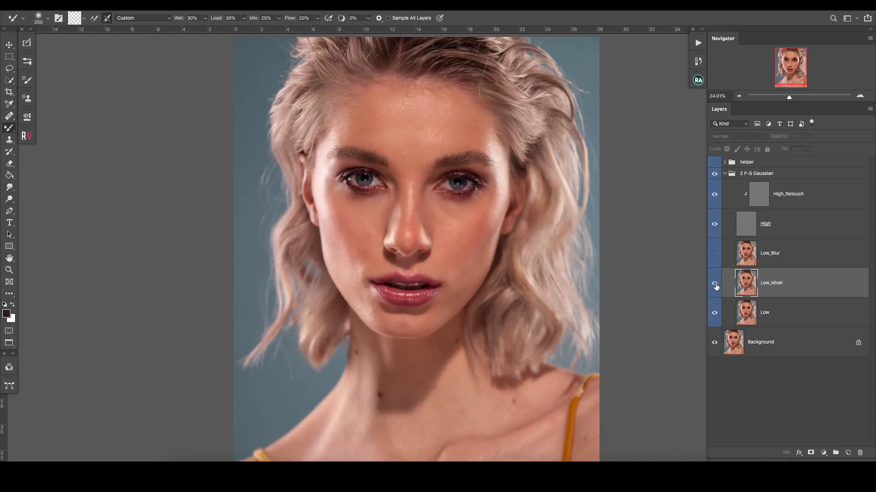
- Recheck Low_Blur versus Low_Mixer in black and white, keeping Low_Mixer on with a 400 px brush
left_click(714, 284)
left_click(714, 253)
scroll(615, 273, "up", 2)
left_click(714, 162)
left_click(714, 253)
left_click(715, 283)
scroll(504, 190, "down", 5)
scroll(458, 154, "down", 3)
key("bracketright")
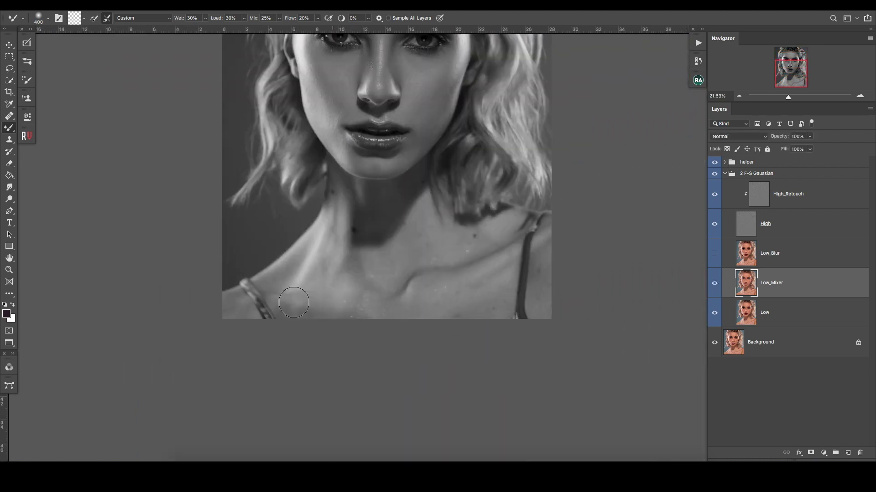
- Resize the brush between 250 and 400 px and turn the Low_Mixer layer back on
key("bracketleft")
key("bracketright")
key("bracketleft")
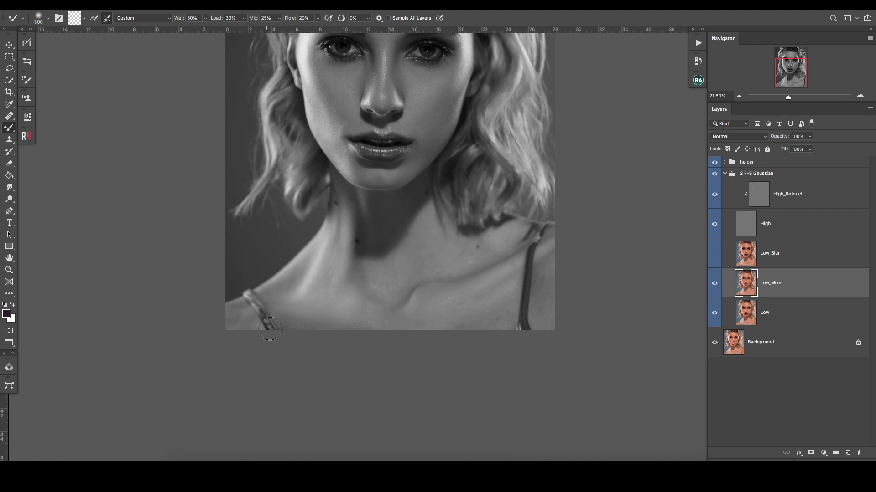
scroll(446, 307, "up", 5)
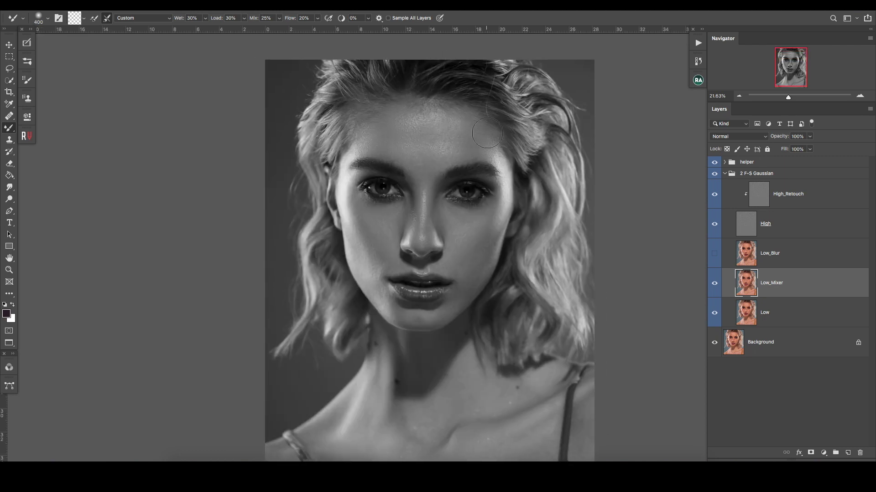
key("bracketleft")
key("bracketleft")
key("bracketleft")
scroll(447, 195, "down", 2)
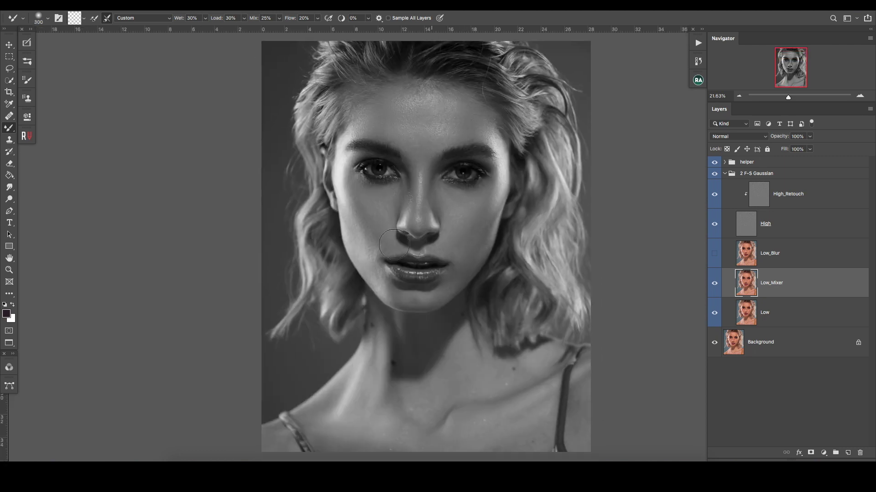
left_click(715, 283)
- Apply 50% opacity to Low_Mixer, then compare it on and off in colour
type("50")
left_click(714, 284)
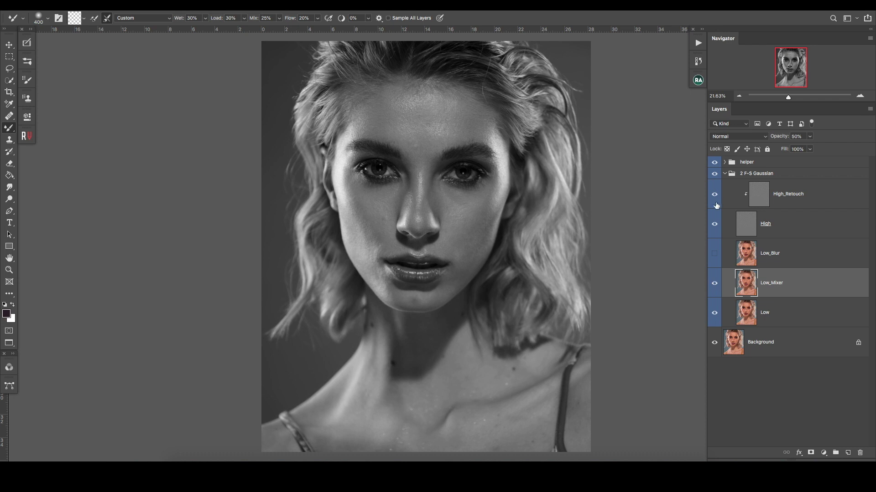
left_click(714, 162)
left_click(715, 284)
left_click(714, 283)
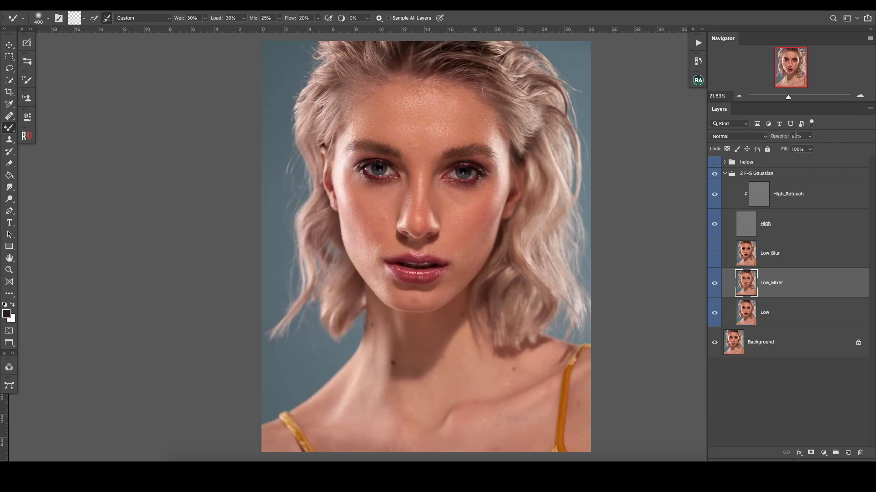
type("70")
left_click(714, 283)
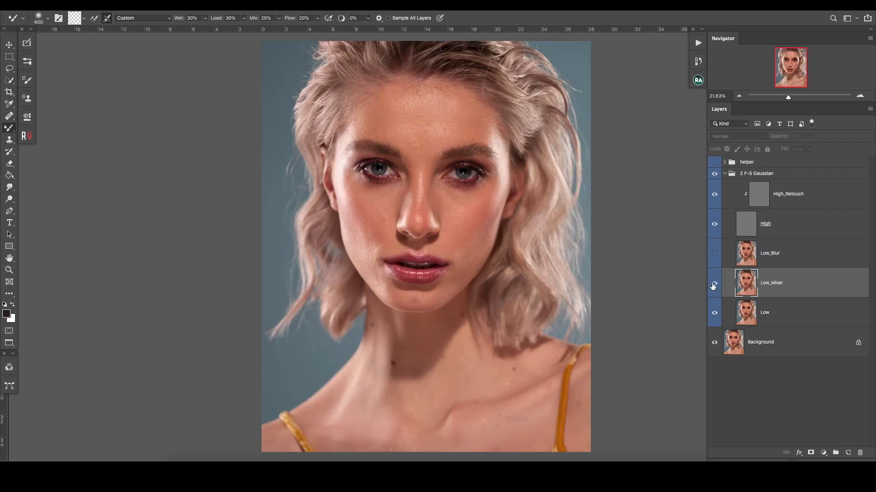
- Set the Low_Mixer opacity to 70%
left_click(795, 136)
type("100")
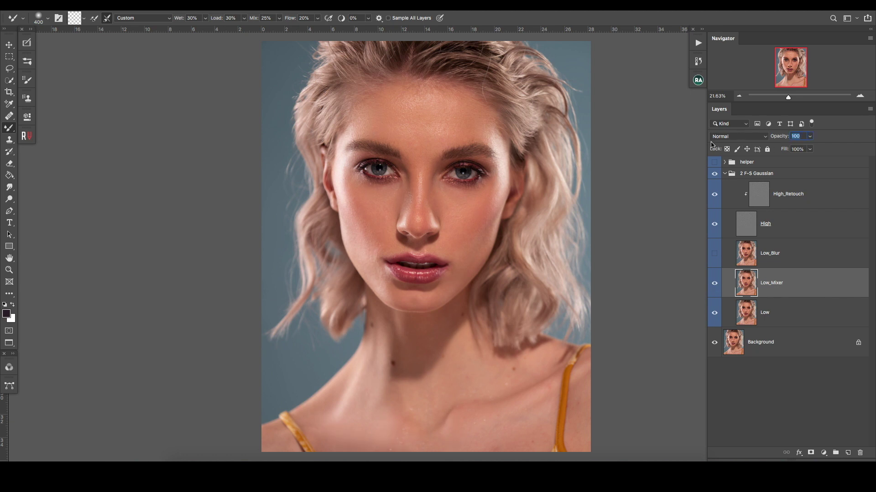
type("70")
key("Return")
- Check the 70% result against Low_Blur in black and white, then return to colour
scroll(467, 219, "down", 1)
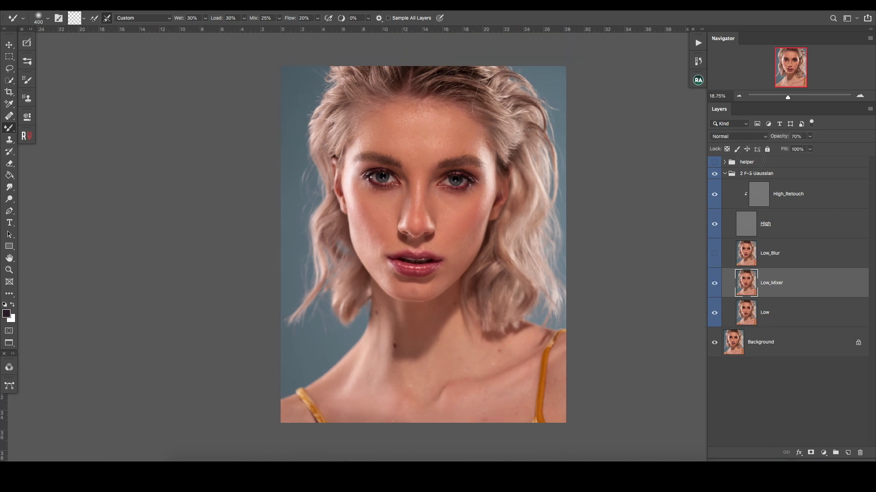
left_click(714, 163)
left_click(714, 254)
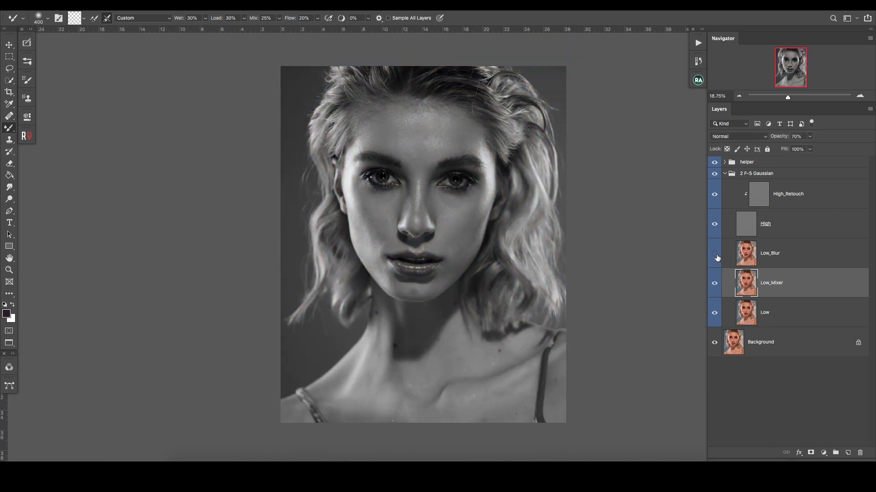
left_click(715, 254)
left_click(714, 162)
scroll(493, 219, "up", 3)
scroll(493, 219, "up", 3)
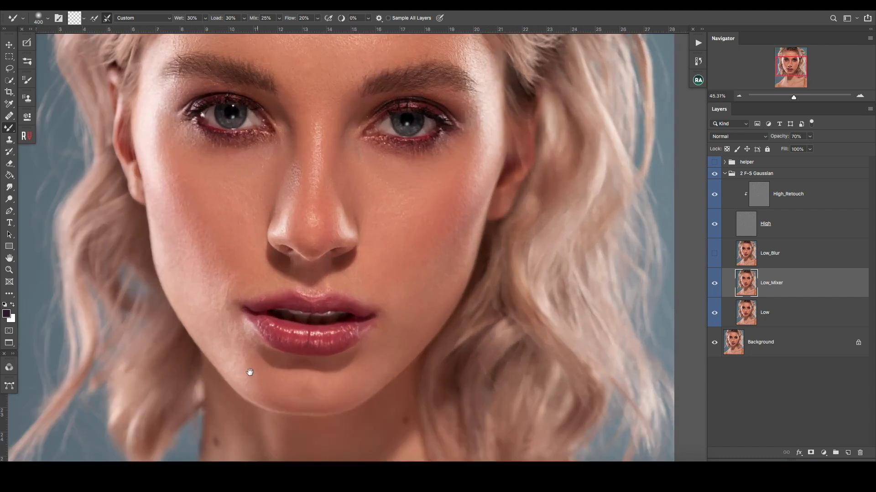
scroll(347, 333, "down", 5)
scroll(444, 296, "down", 2)
- Hide the High layer and blend the neck and shoulder edges into the blue background
left_click(714, 224)
key("bracketleft")
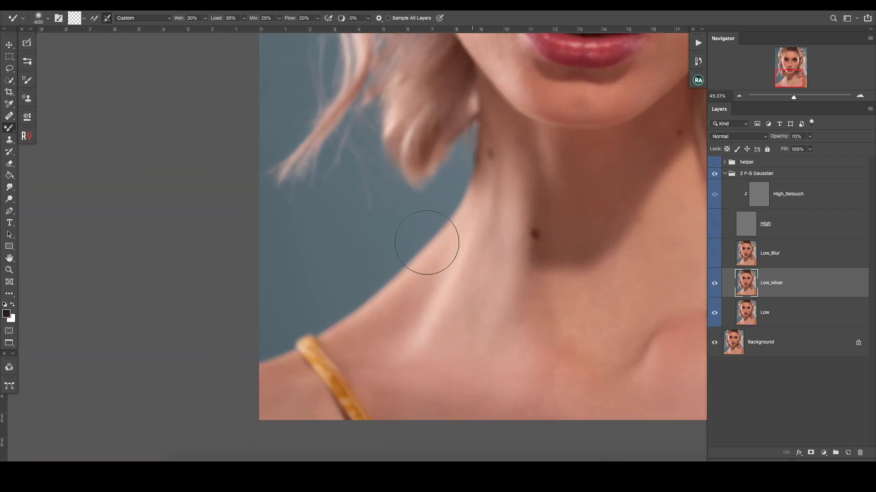
mouse_move(373, 287)
left_mouse_down()
mouse_move(406, 346)
mouse_move(383, 303)
left_mouse_up()
mouse_move(429, 256)
left_mouse_down()
mouse_move(401, 183)
mouse_move(404, 201)
left_mouse_up()
left_click_drag(378, 315, 381, 254)
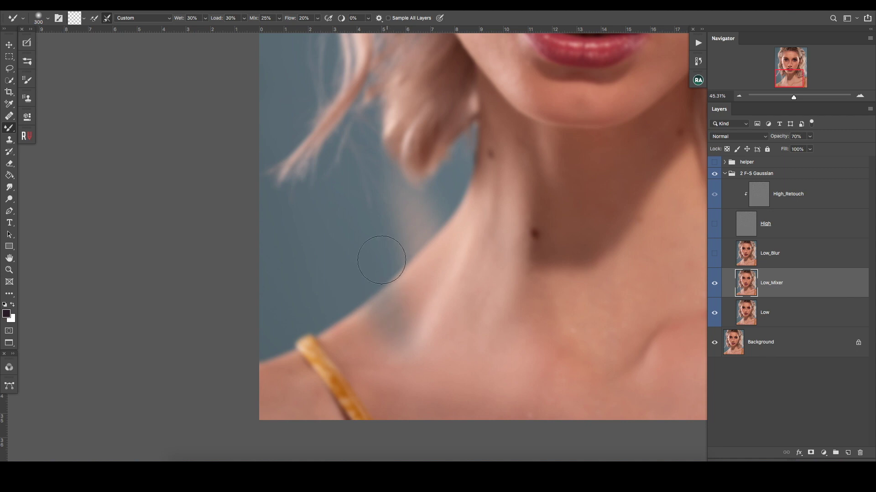
key("bracketleft")
mouse_move(415, 215)
left_mouse_down()
mouse_move(440, 191)
mouse_move(406, 236)
mouse_move(342, 230)
left_mouse_up()
- Resize the brush between 175 and 300 px and move the view down the neck
key("bracketleft")
key("bracketright")
key("bracketright")
key("bracketleft")
key("bracketleft")
left_click_drag(451, 175, 445, 239)
key("ctrl+r")
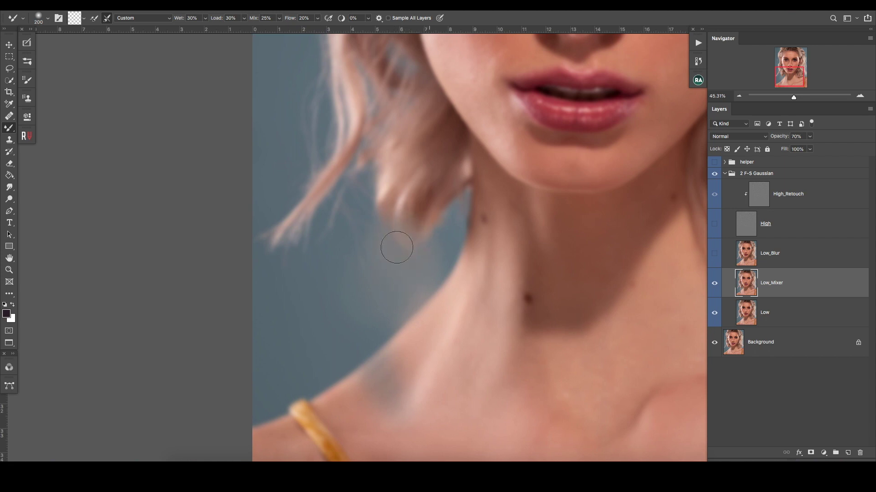
key("bracketright")
key("bracketleft")
key("bracketleft")
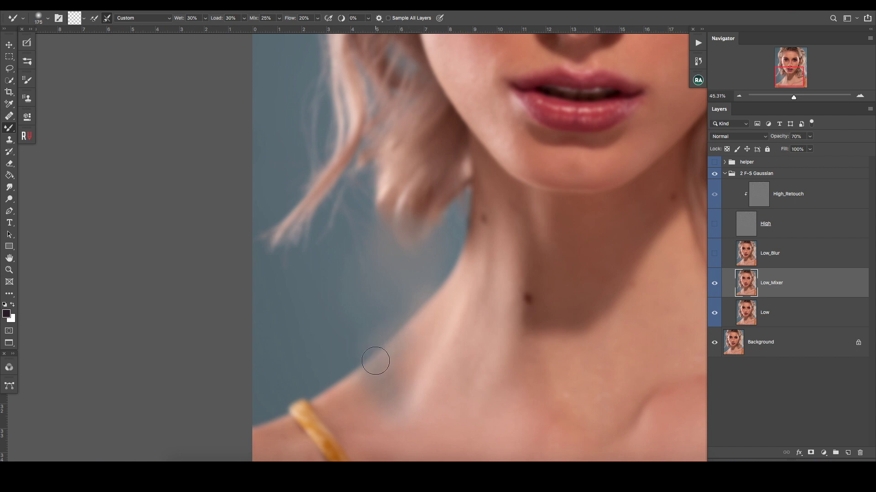
scroll(438, 345, "down", 1)
- Zoom and pan to centre the face for inspection
scroll(438, 338, "down", 3)
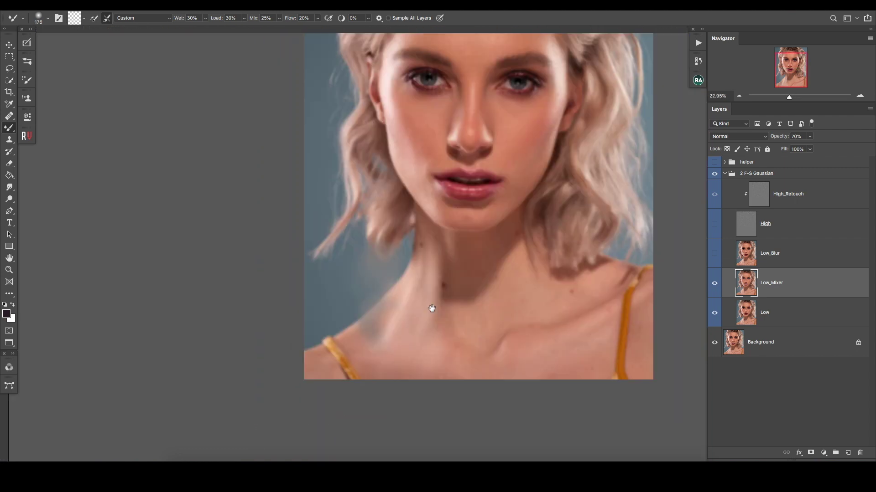
scroll(432, 307, "down", 2)
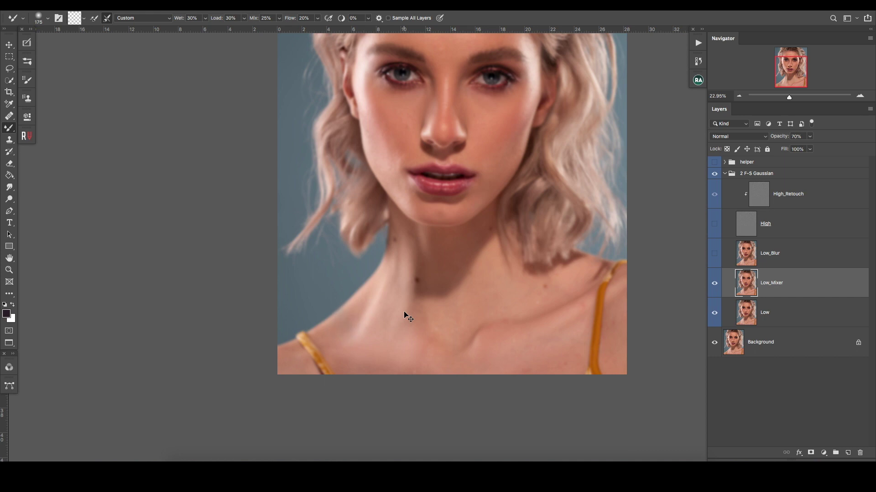
mouse_move(516, 173)
left_mouse_down()
mouse_move(448, 287)
mouse_move(475, 260)
left_mouse_up()
key("ctrl+r")
scroll(456, 202, "up", 2)
scroll(456, 199, "up", 1)
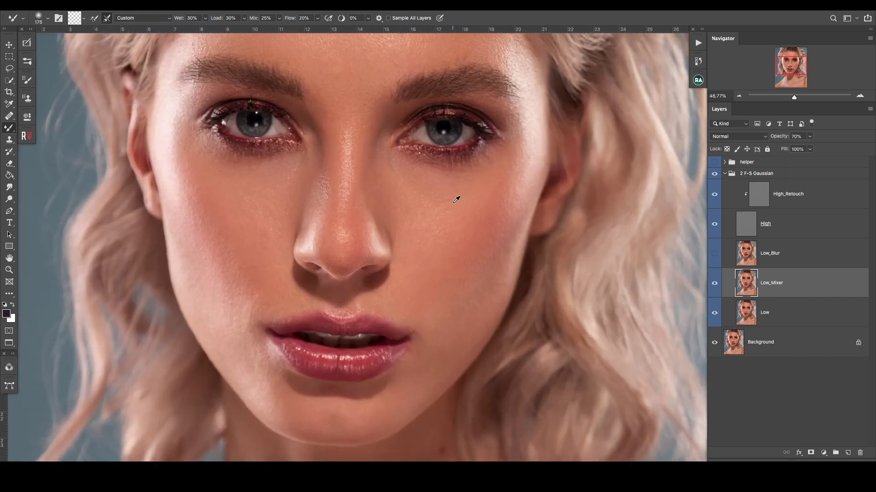
scroll(456, 199, "up", 1)
scroll(456, 200, "up", 1)
left_click_drag(448, 213, 494, 198)
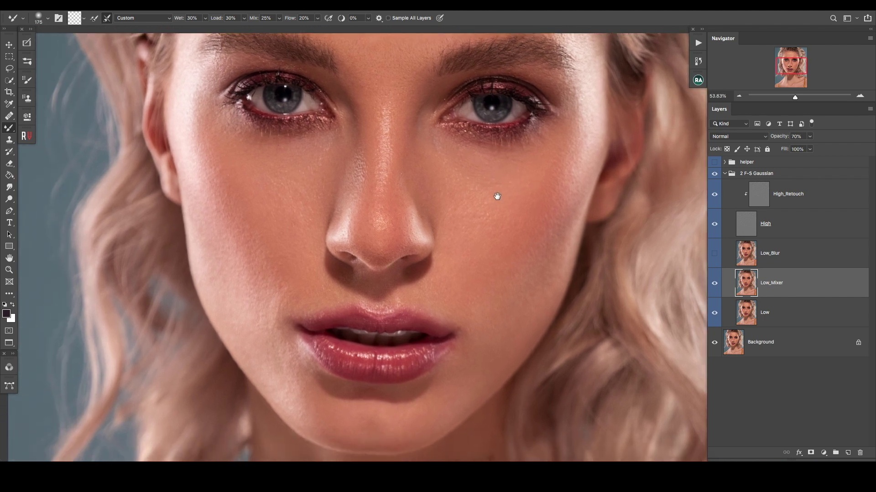
- Compare Low_Mixer on and off in colour and in black and white
left_click(714, 283)
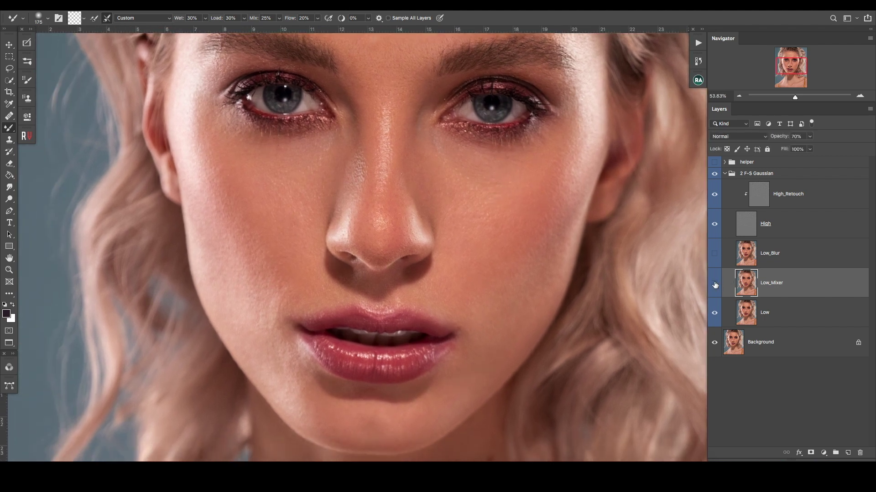
left_click(714, 284)
left_click(714, 162)
left_click(714, 283)
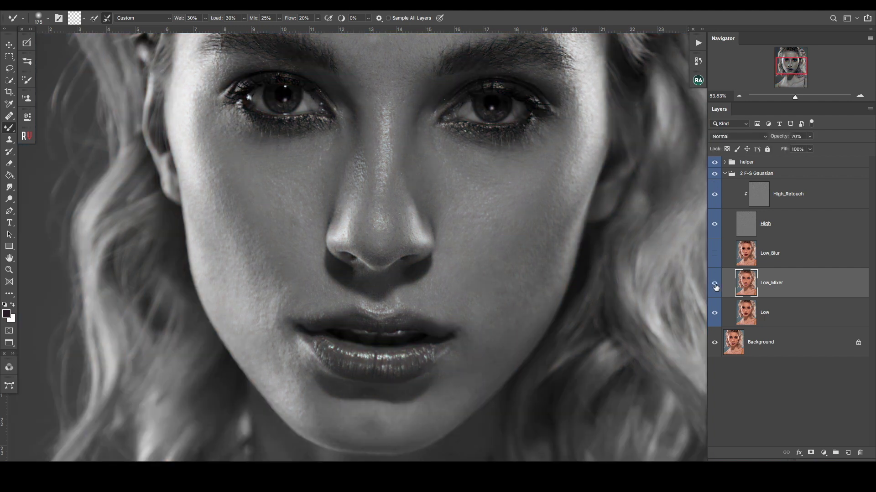
left_click(715, 283)
left_click(714, 283)
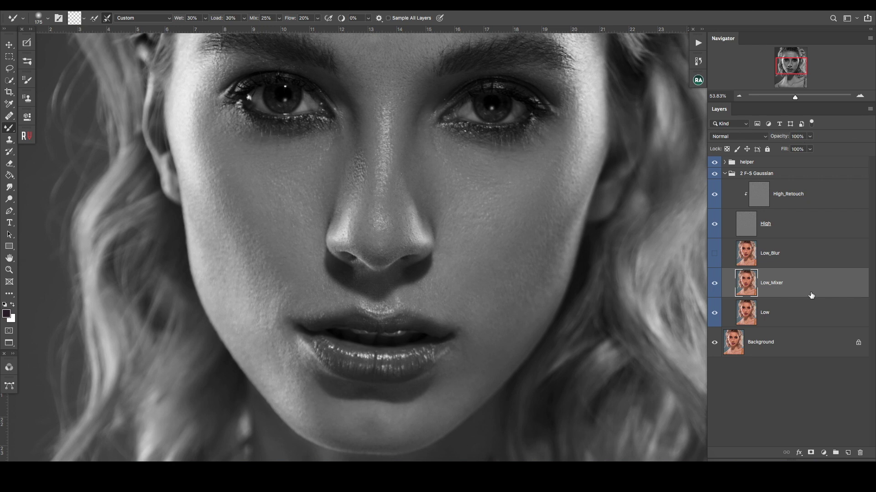
left_click(714, 283)
left_click(719, 286)
left_click(719, 286)
- Bring the forehead into view and toggle Low_Mixer to compare it there
left_click_drag(504, 174, 505, 432)
key("ctrl+r")
left_click(714, 283)
left_click(713, 284)
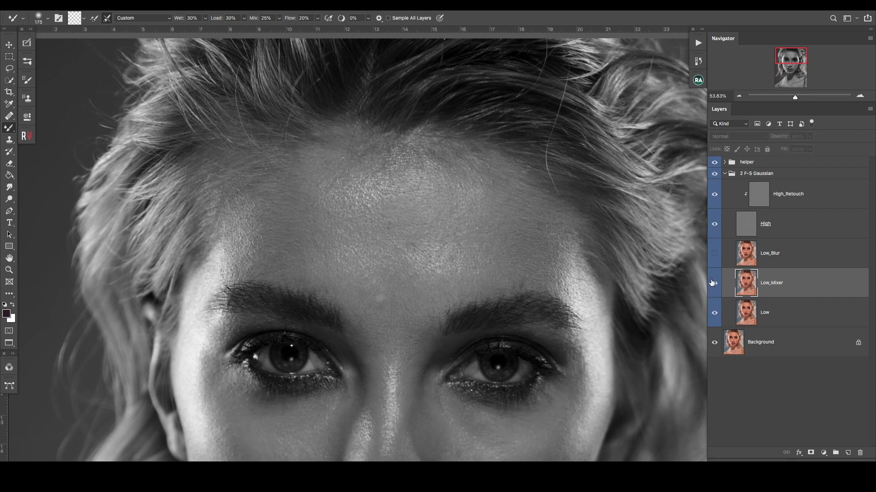
left_click(713, 283)
left_click(712, 283)
left_click(713, 283)
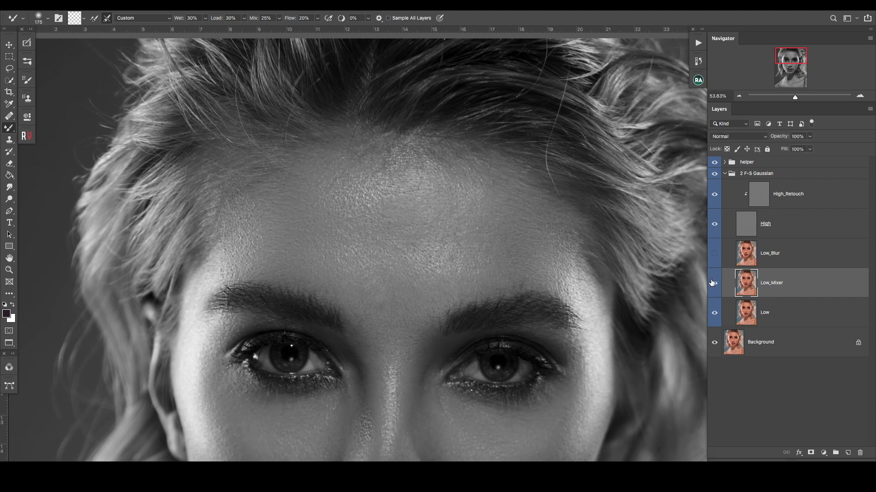
scroll(557, 307, "down", 3)
scroll(557, 176, "down", 2)
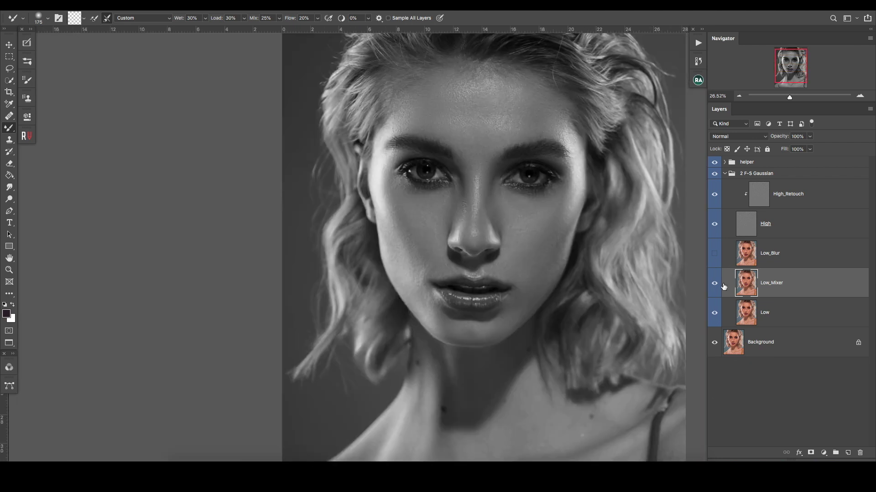
- Return to colour, set Low_Mixer opacity to 70%, and verify it by toggling the layer
left_click(714, 162)
left_click_drag(620, 224, 601, 239)
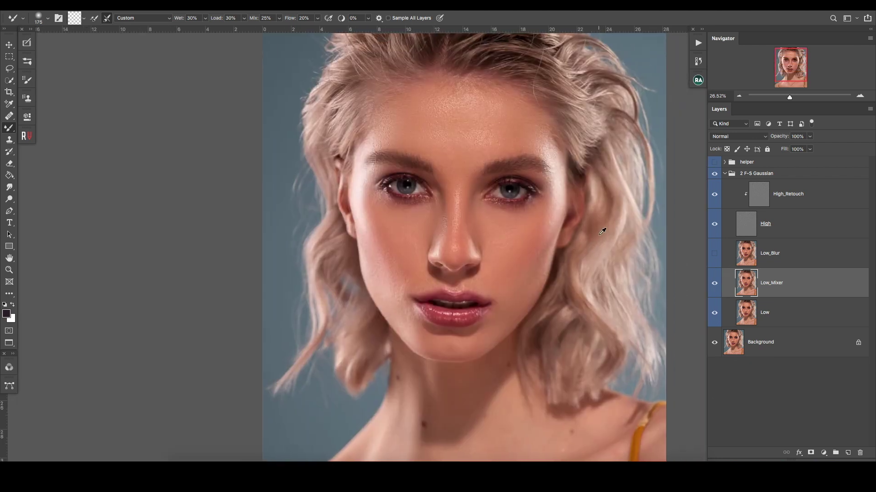
scroll(601, 238, "up", 3)
left_click(797, 136)
type("70")
key("Return")
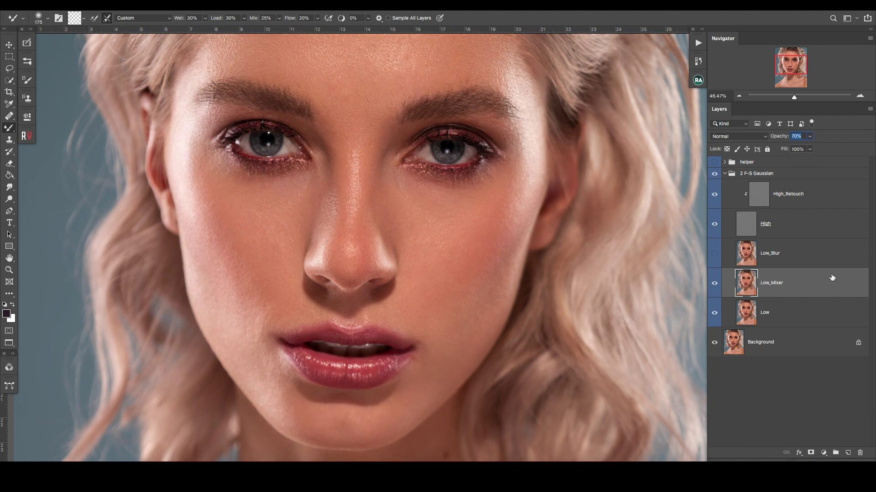
left_click(714, 283)
left_click(714, 284)
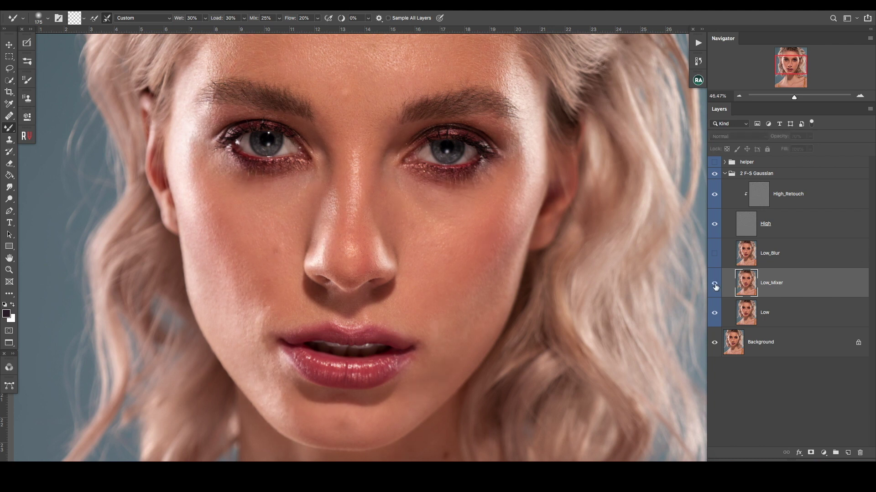
scroll(620, 233, "down", 1)
scroll(620, 233, "down", 2)
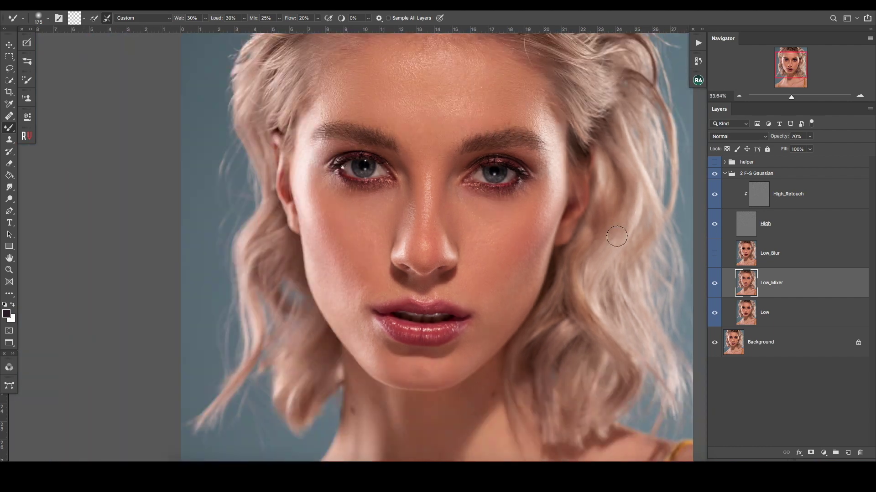